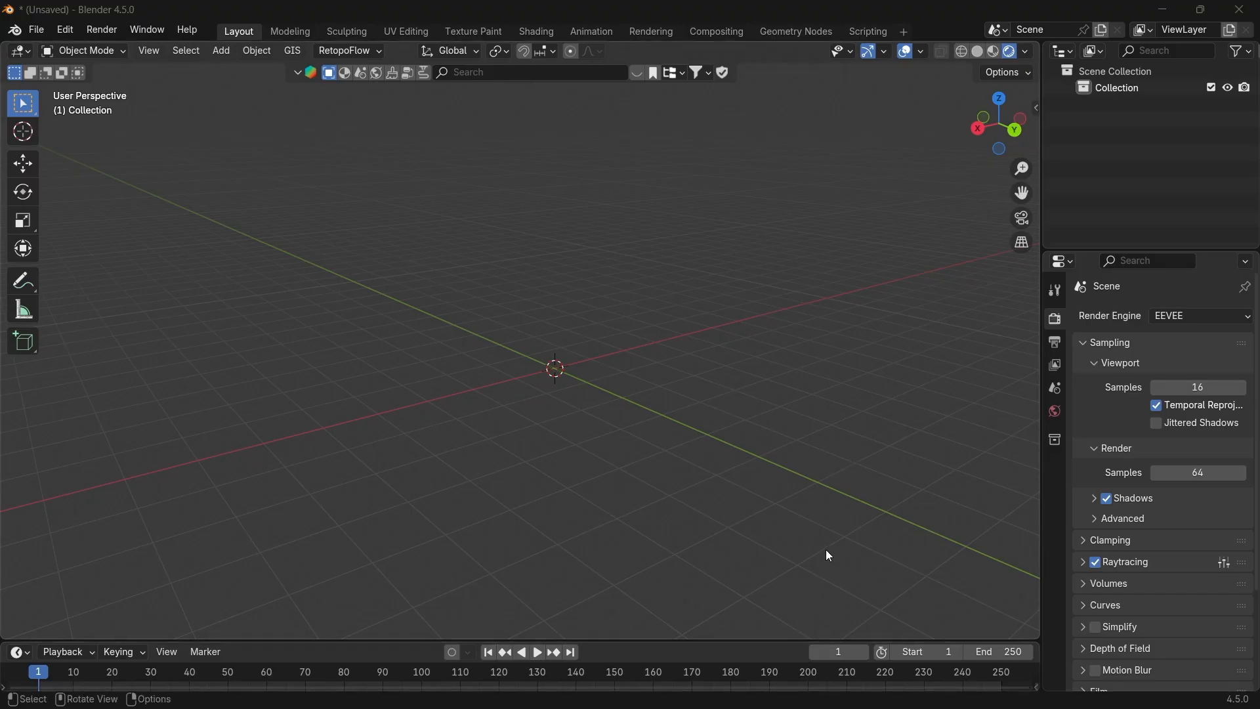
Step: View the Cup model's 3D Warehouse page in the browser and return to Blender
key(alt+Tab)
key(alt+Tab)
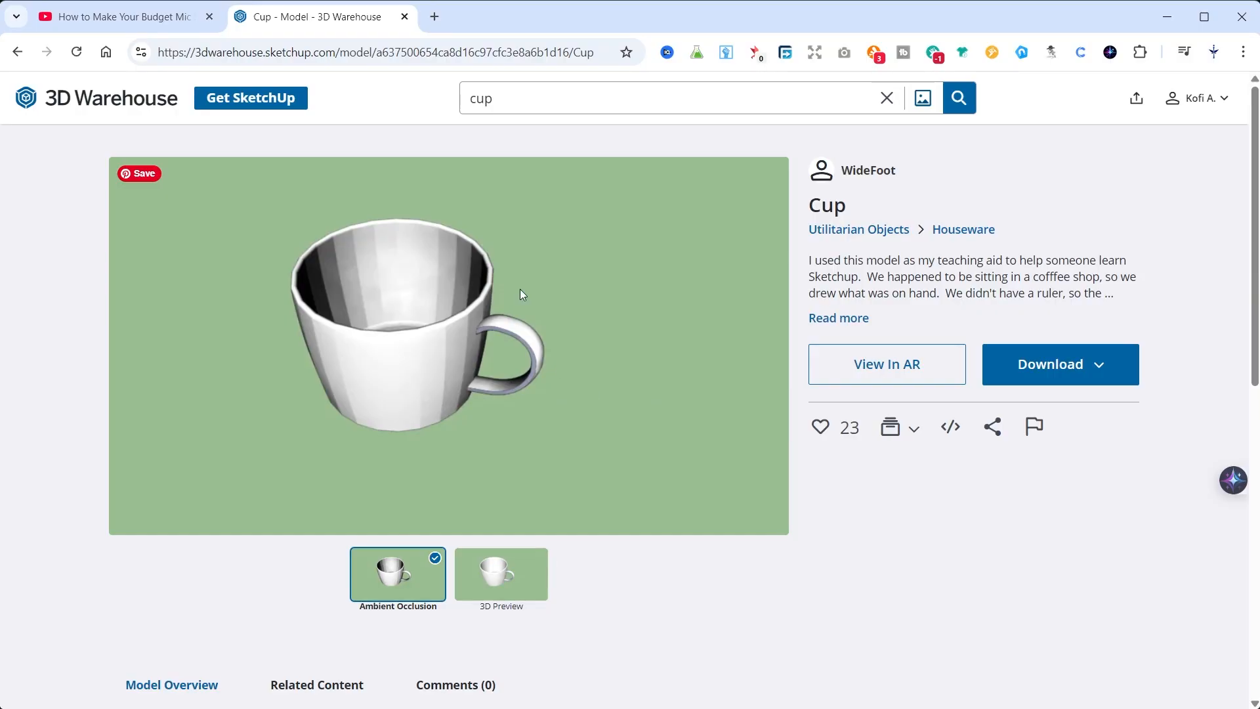
key(alt+Tab)
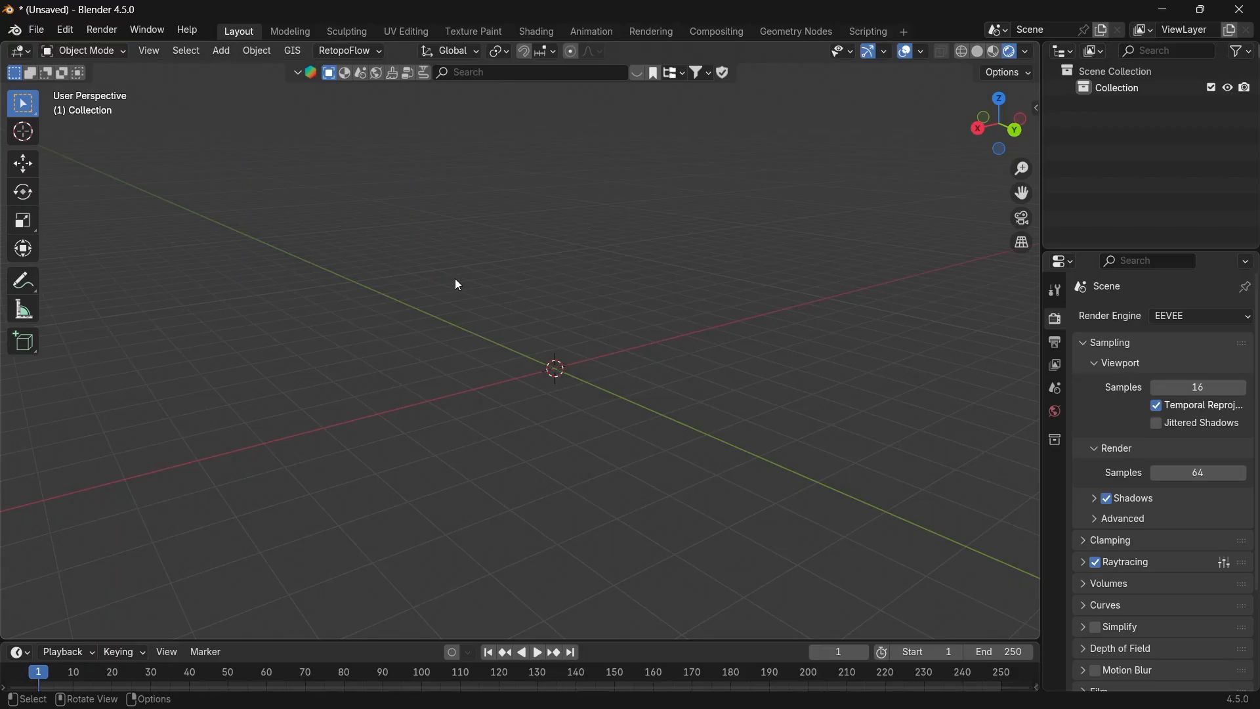
Step: Import the Collada file model.dae from the Cup folder inside 3D Objects
click(47, 33)
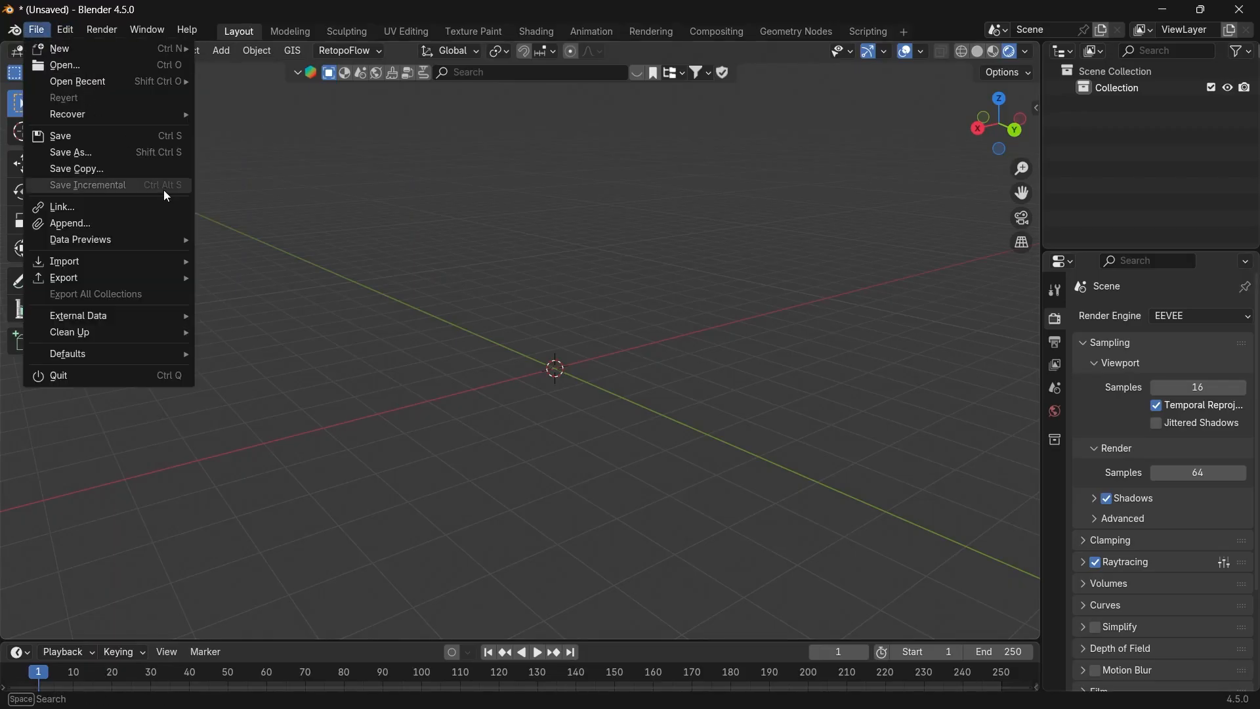
mouse_move(136, 261)
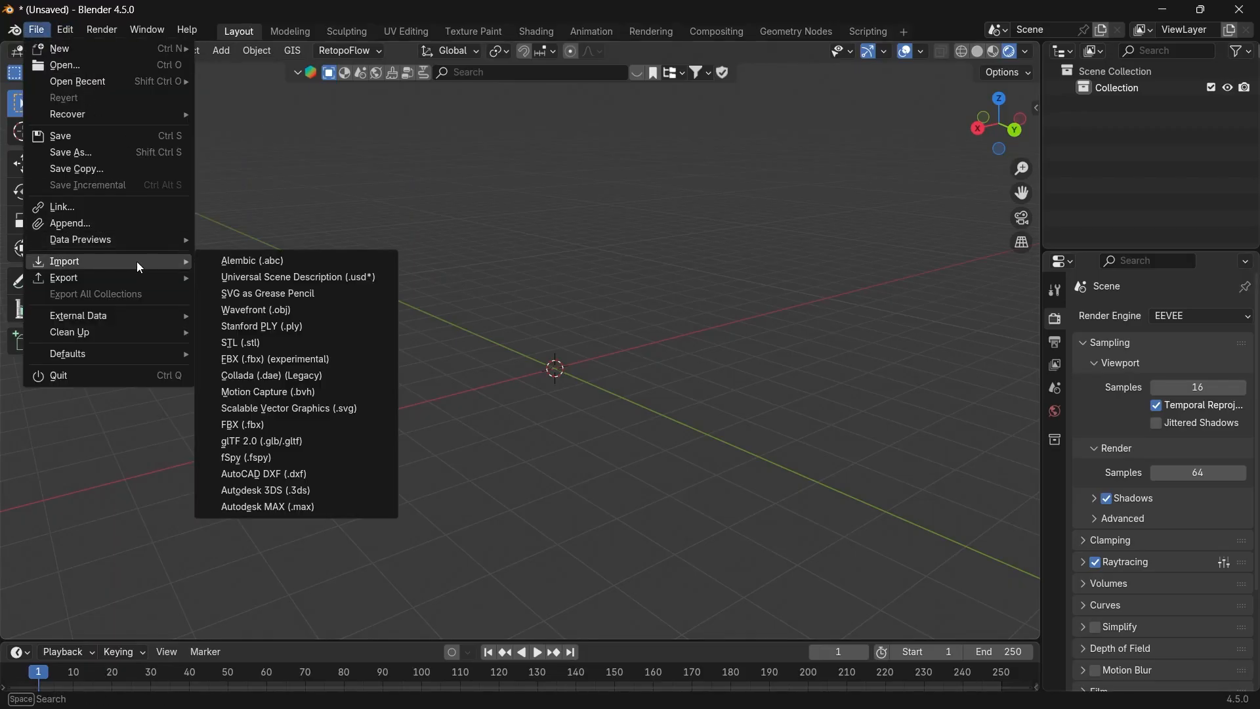
click(267, 375)
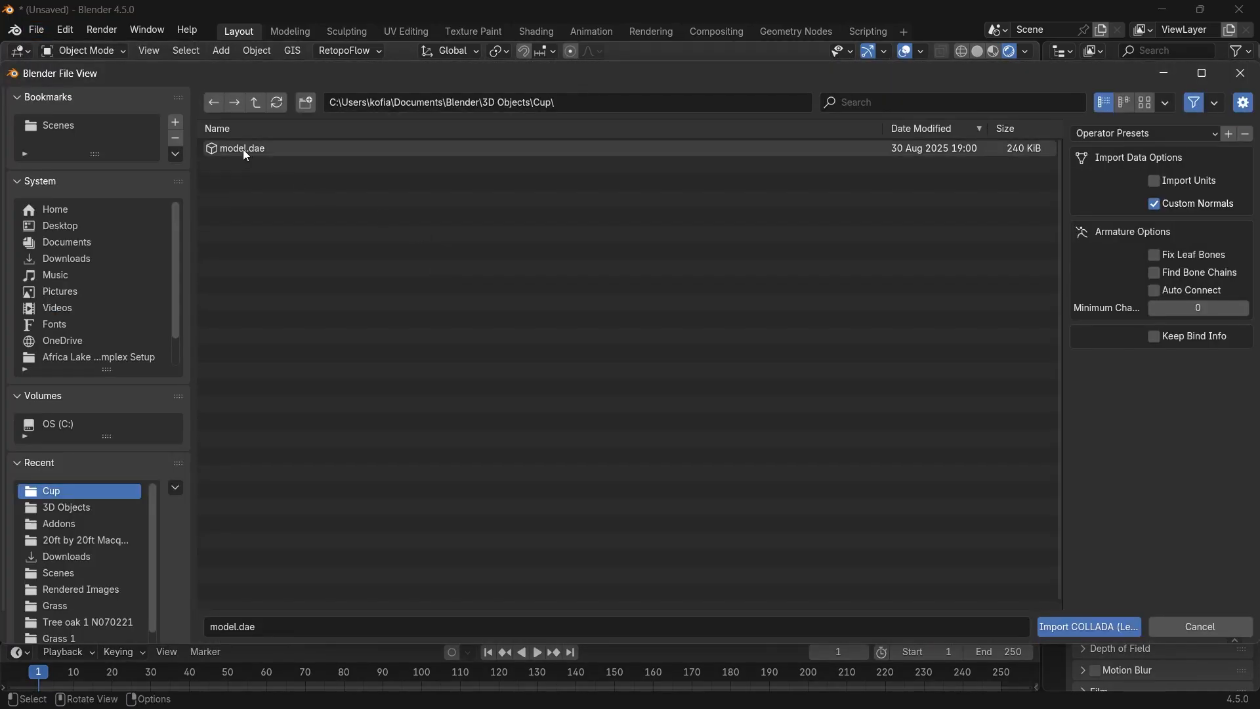
click(74, 505)
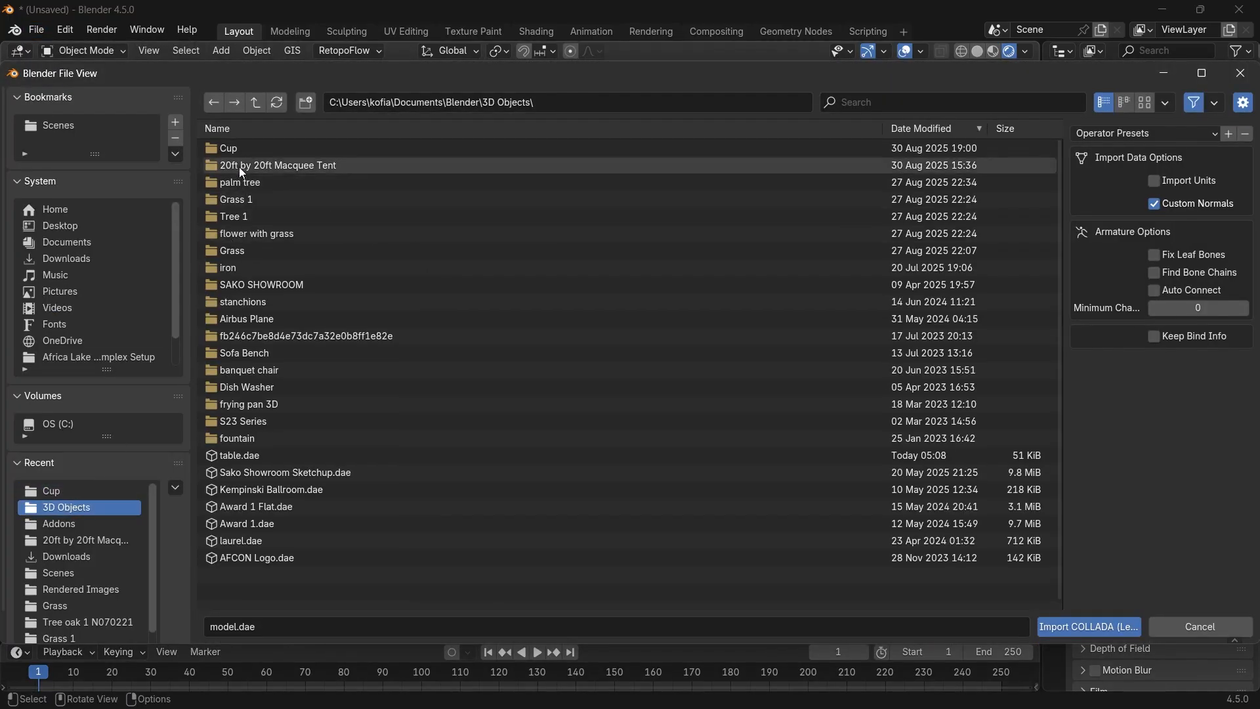
double_click(226, 146)
click(234, 149)
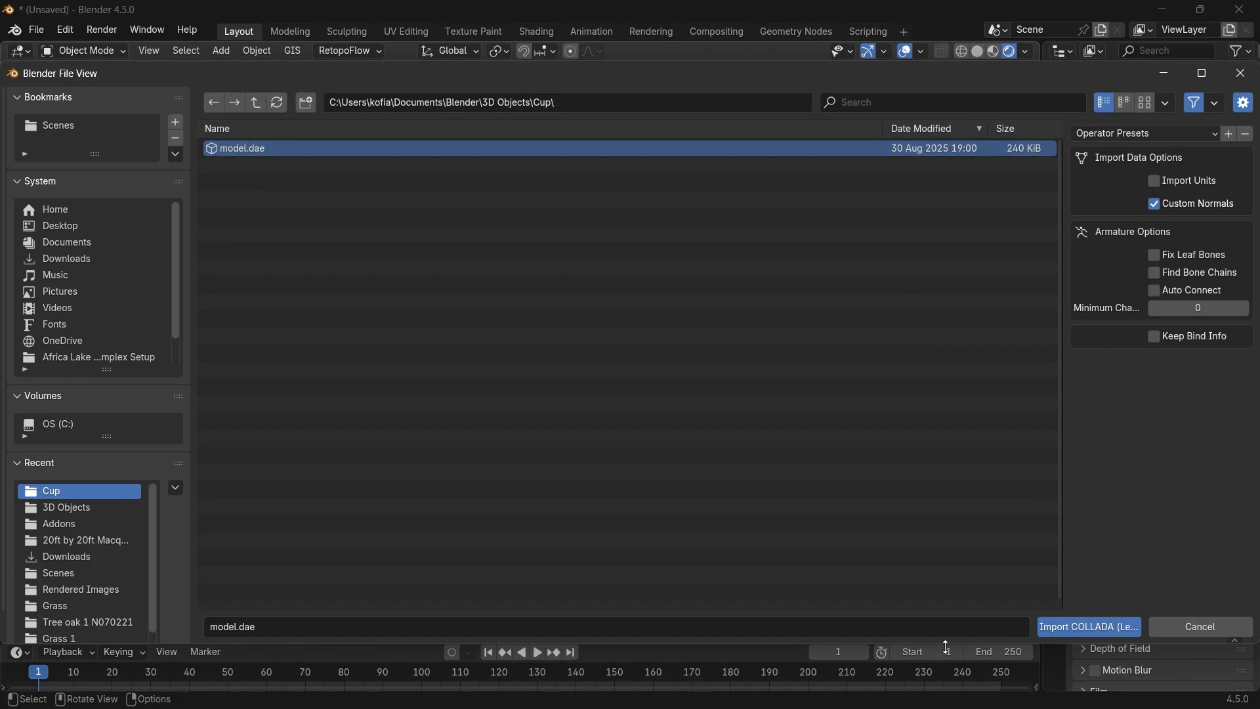
click(1051, 627)
click(639, 283)
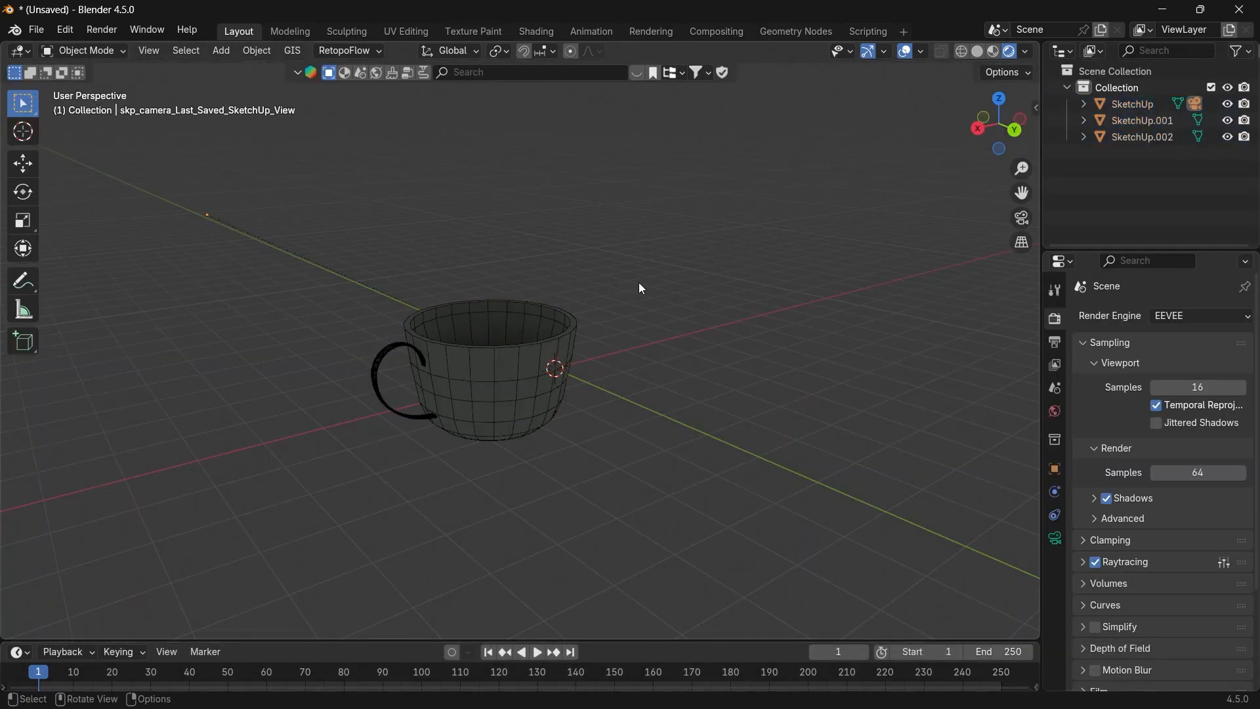
Step: Examine the imported cup's body, rim and handle up close and from a distance
middle_drag(639, 282, 540, 323)
scroll(631, 379, up, 3)
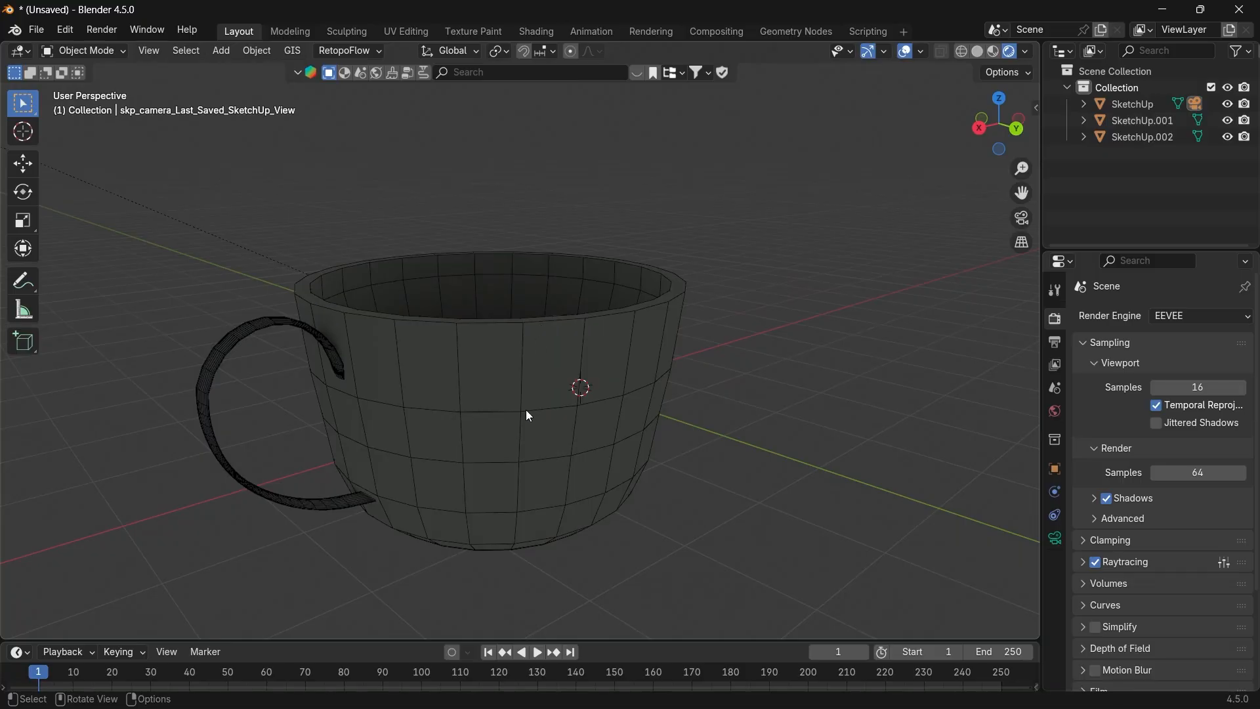
middle_drag(567, 370, 635, 328)
scroll(572, 361, down, 5)
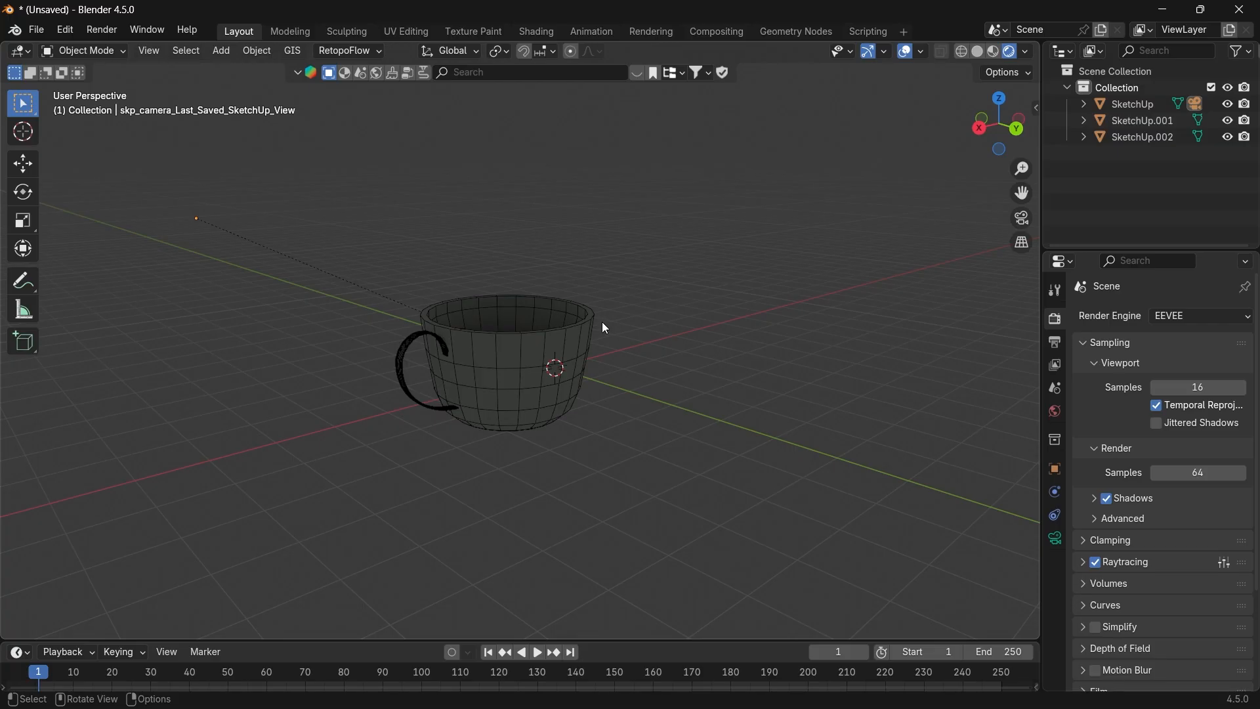
key(shift+a)
mouse_move(552, 233)
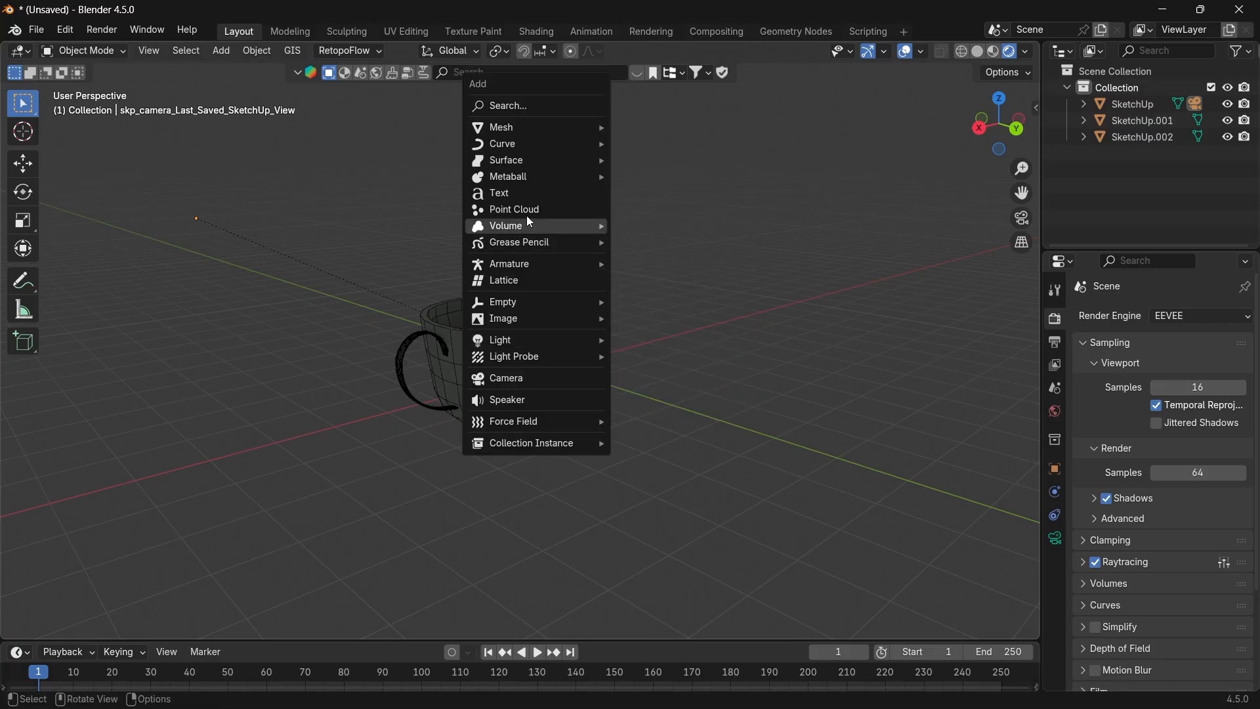
scroll(479, 340, up, 4)
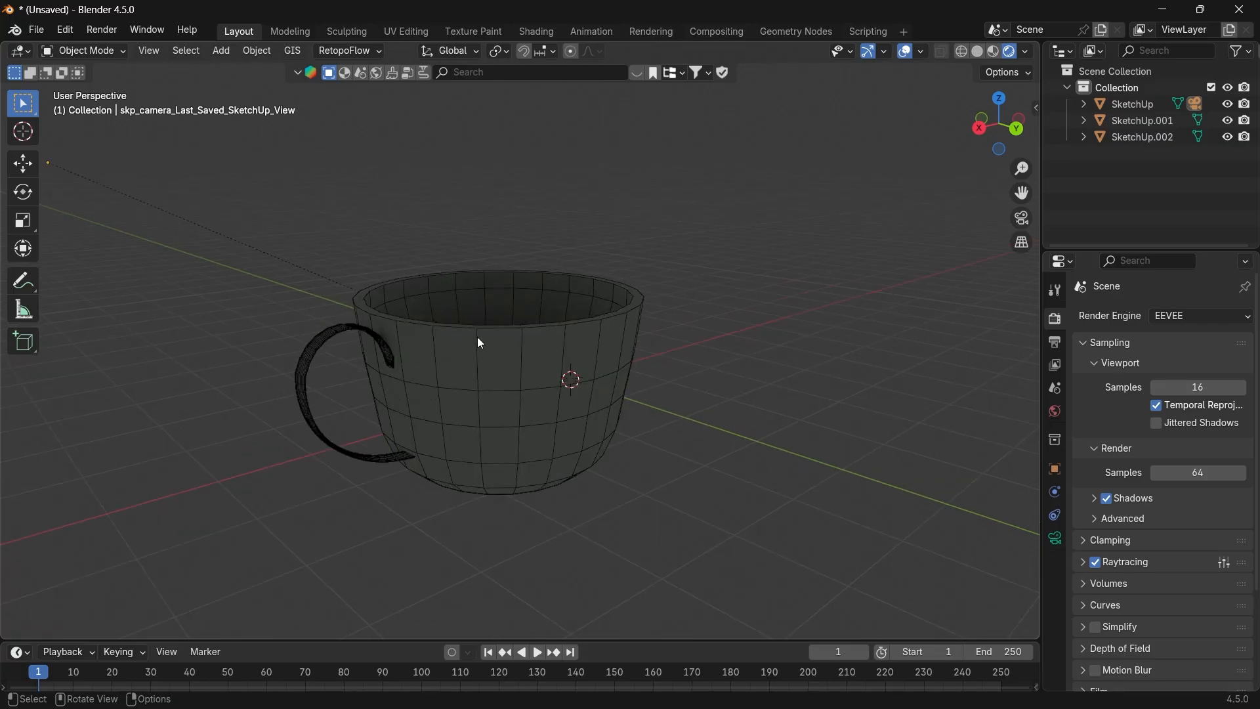
scroll(495, 322, down, 3)
Step: Select all the cup's parts and, in the back view, move them about -2.71 m in X and -0.16 m in Z onto the origin
drag(231, 281, 511, 430)
middle_drag(510, 426, 491, 412)
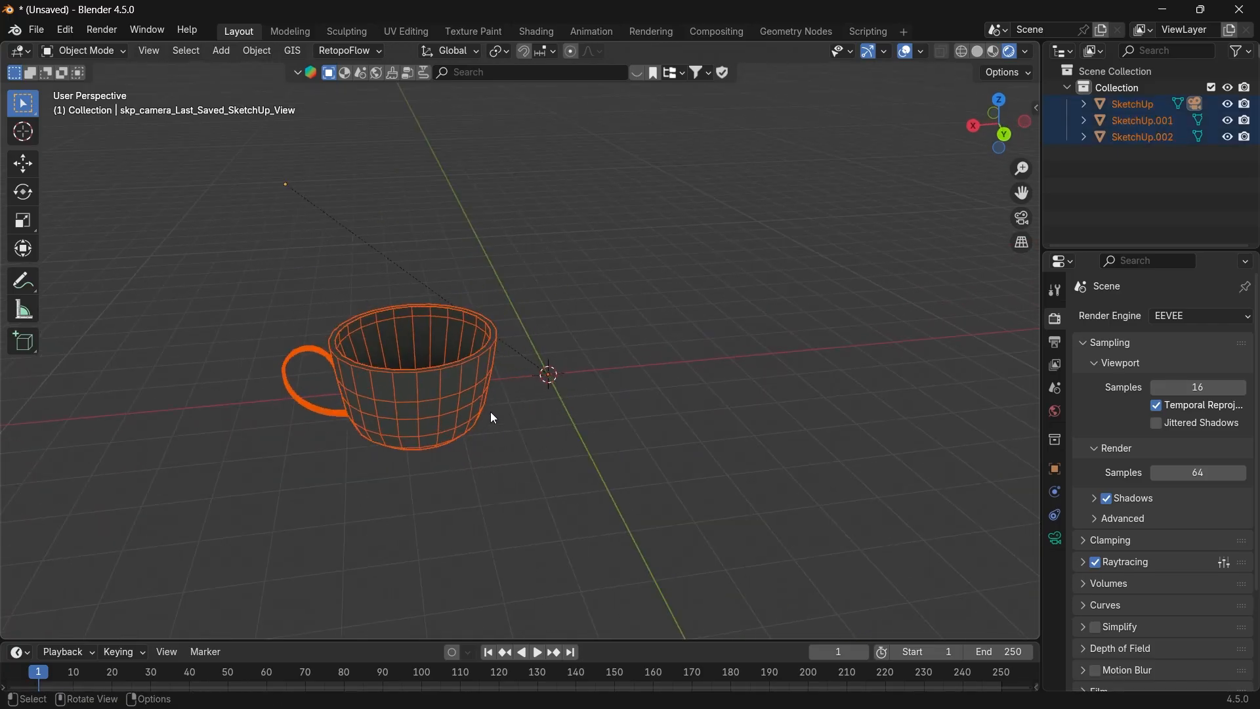
click(1004, 135)
key(g)
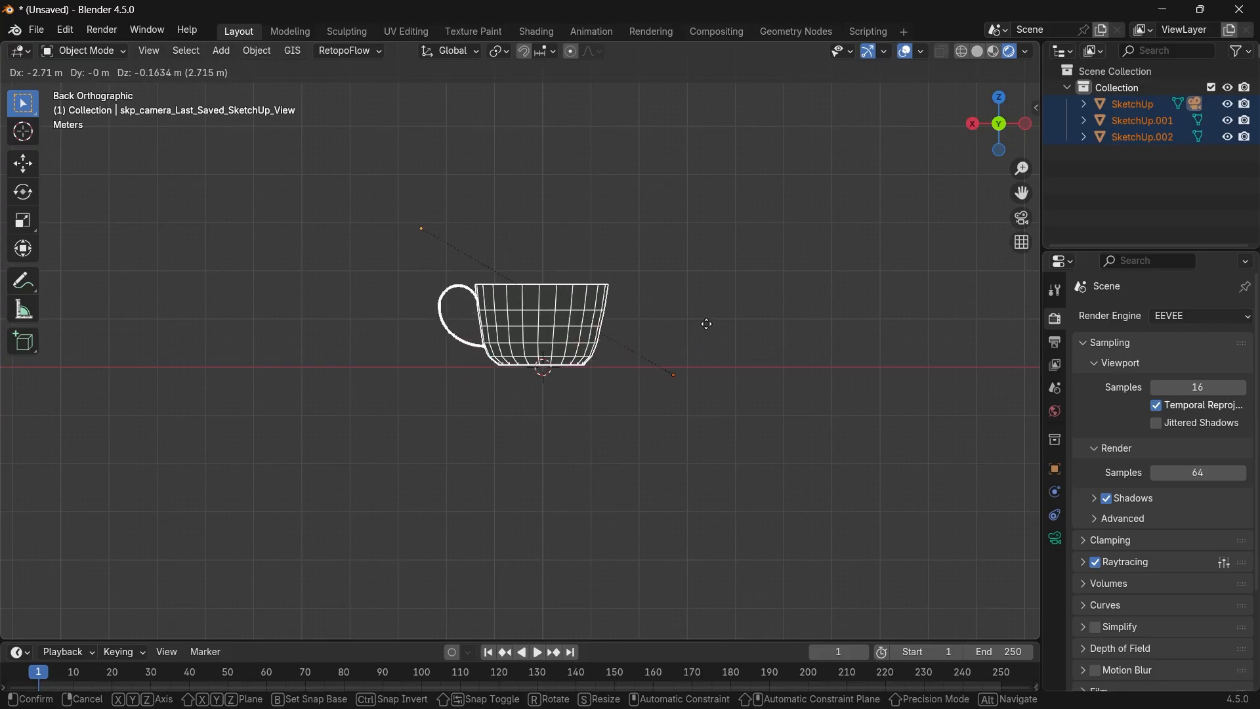
click(706, 325)
Step: Switch the viewport to Material Preview shading and deselect the cup
mouse_move(705, 325)
middle_down()
mouse_move(672, 343)
mouse_move(728, 386)
mouse_move(628, 370)
mouse_move(609, 345)
middle_up()
scroll(624, 363, up, 5)
click(993, 51)
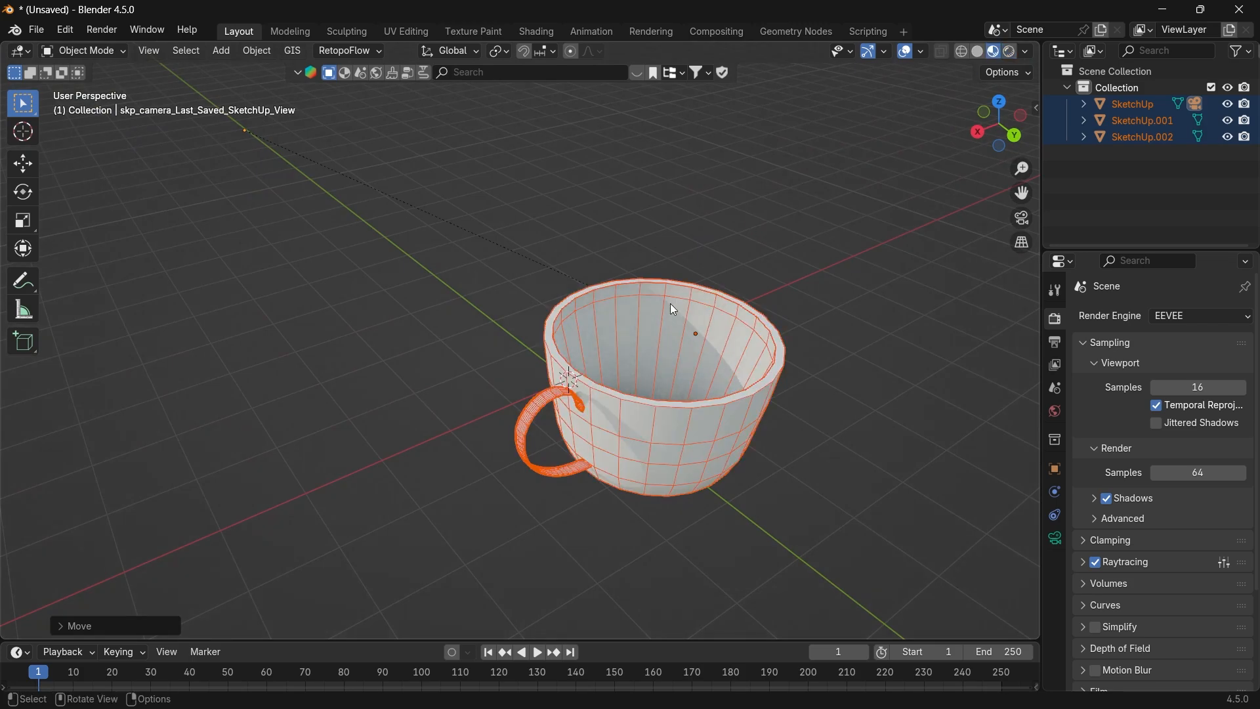
mouse_move(670, 303)
middle_down()
mouse_move(493, 286)
mouse_move(448, 249)
middle_up()
click(362, 259)
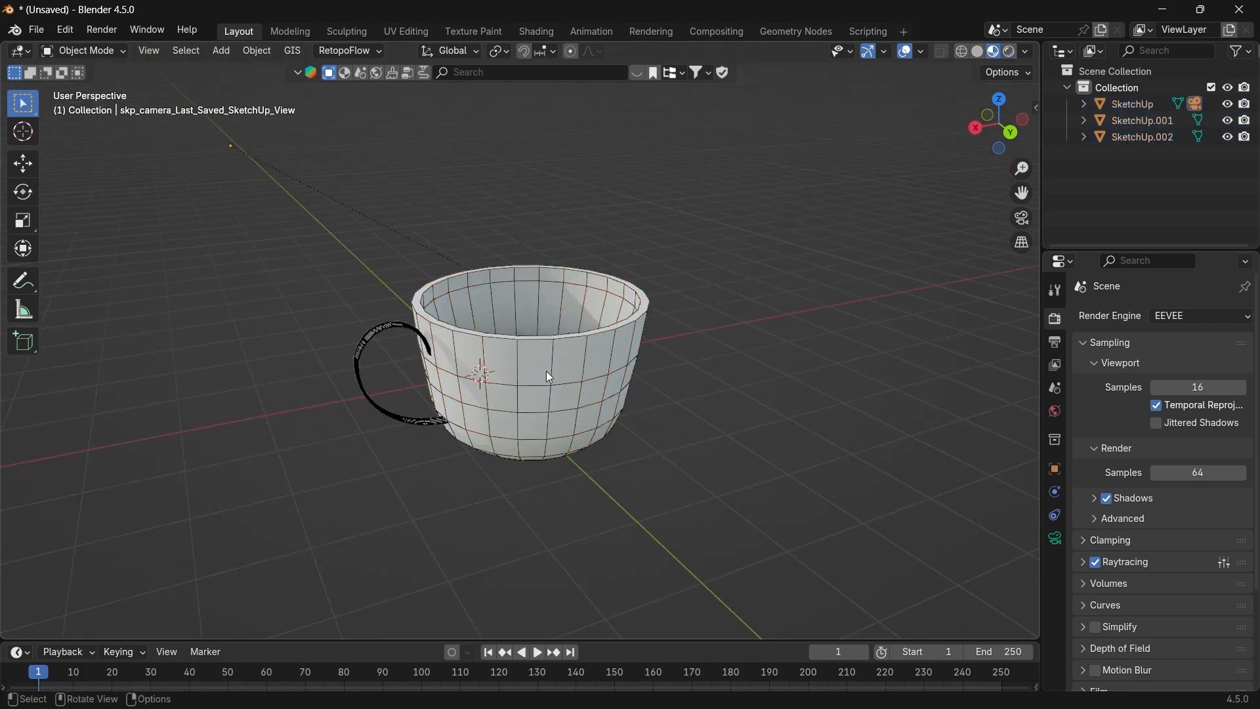
Step: Check how the cup is divided by selecting its outer shell and inner lining separately, ending on the outer shell
scroll(557, 368, up, 3)
mouse_move(557, 366)
middle_down()
mouse_move(537, 388)
mouse_move(564, 364)
middle_up()
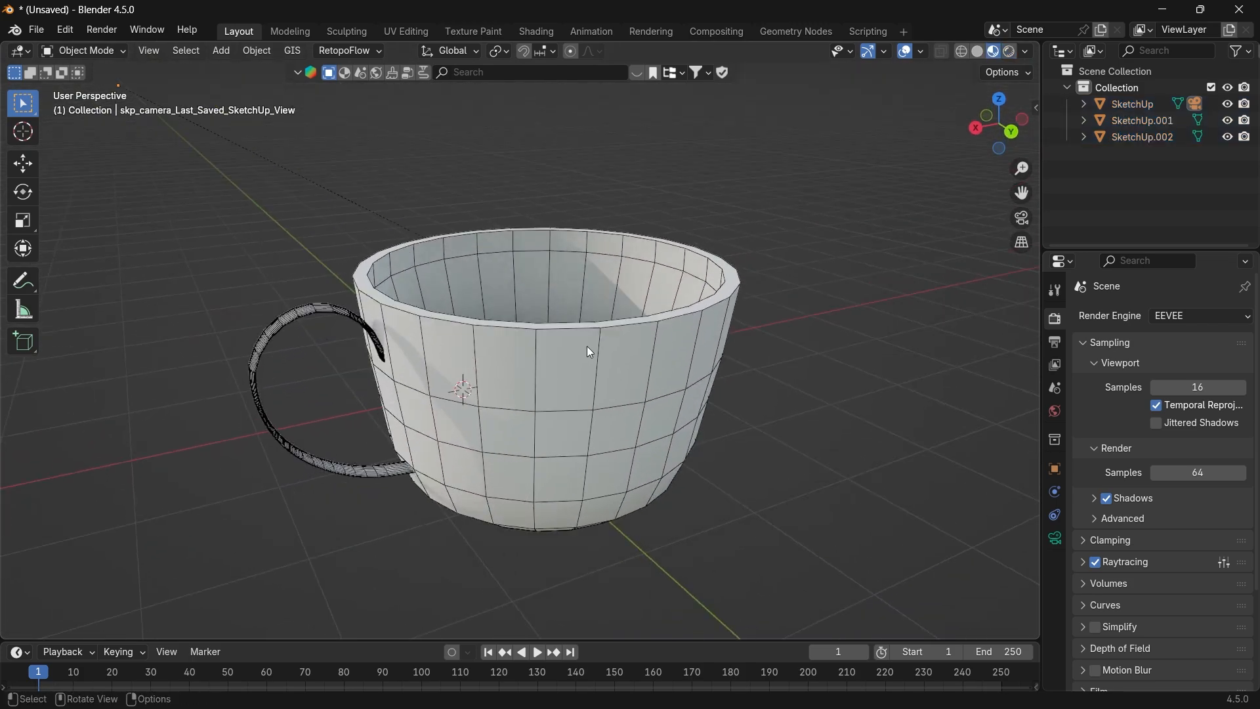
click(607, 349)
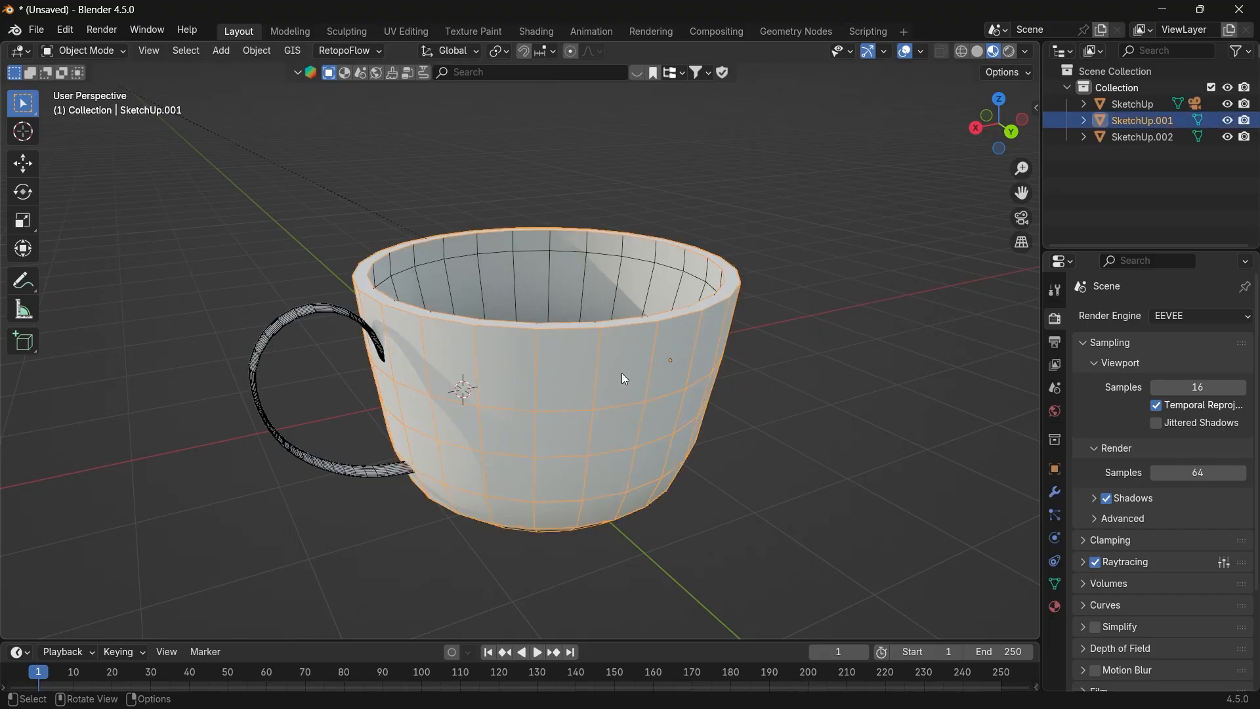
mouse_move(615, 360)
middle_down()
mouse_move(625, 397)
mouse_move(585, 374)
mouse_move(547, 380)
mouse_move(533, 348)
mouse_move(544, 354)
middle_up()
click(532, 348)
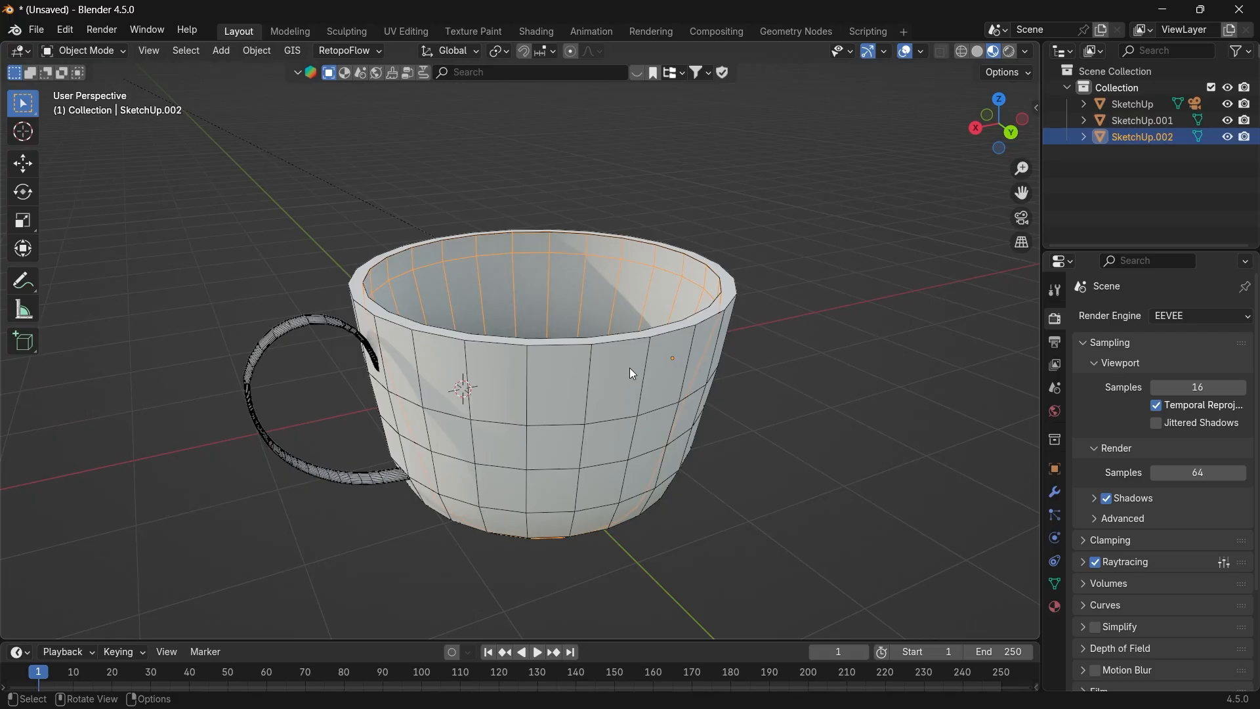
click(630, 412)
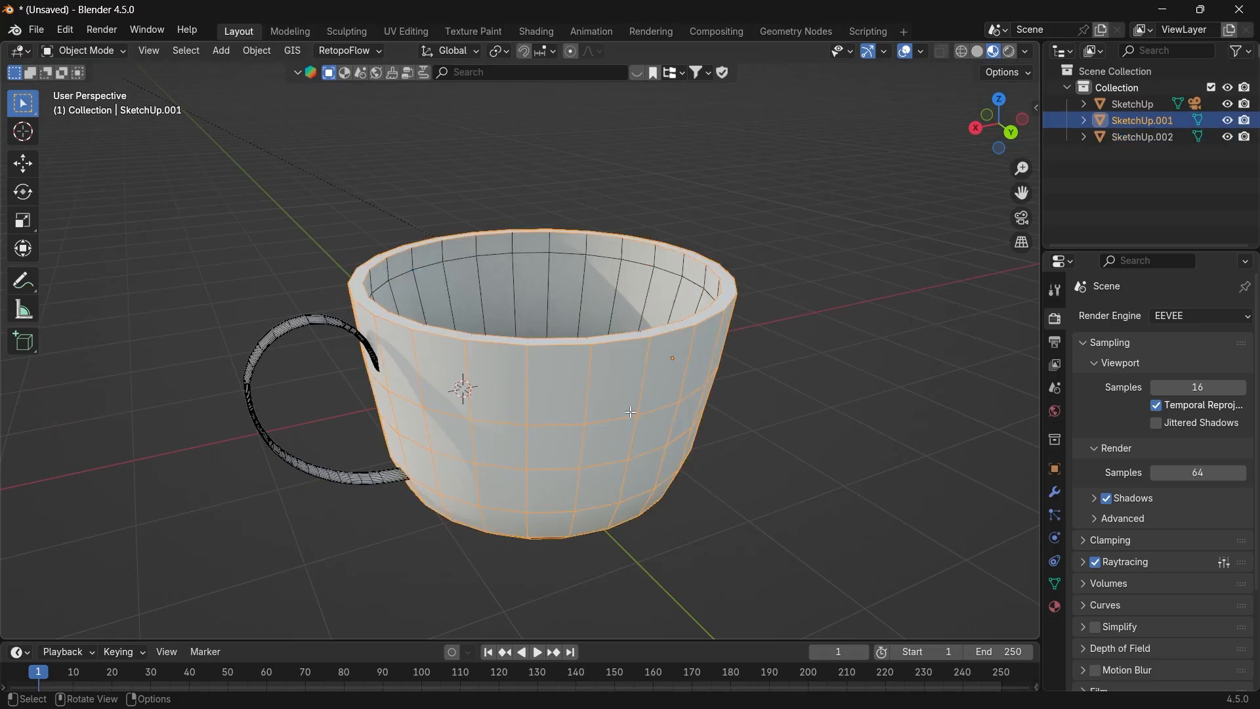
Step: Try moving individual vertices on the cup's outer wall in Edit Mode, cancel the moves and return to Object Mode
key(Tab)
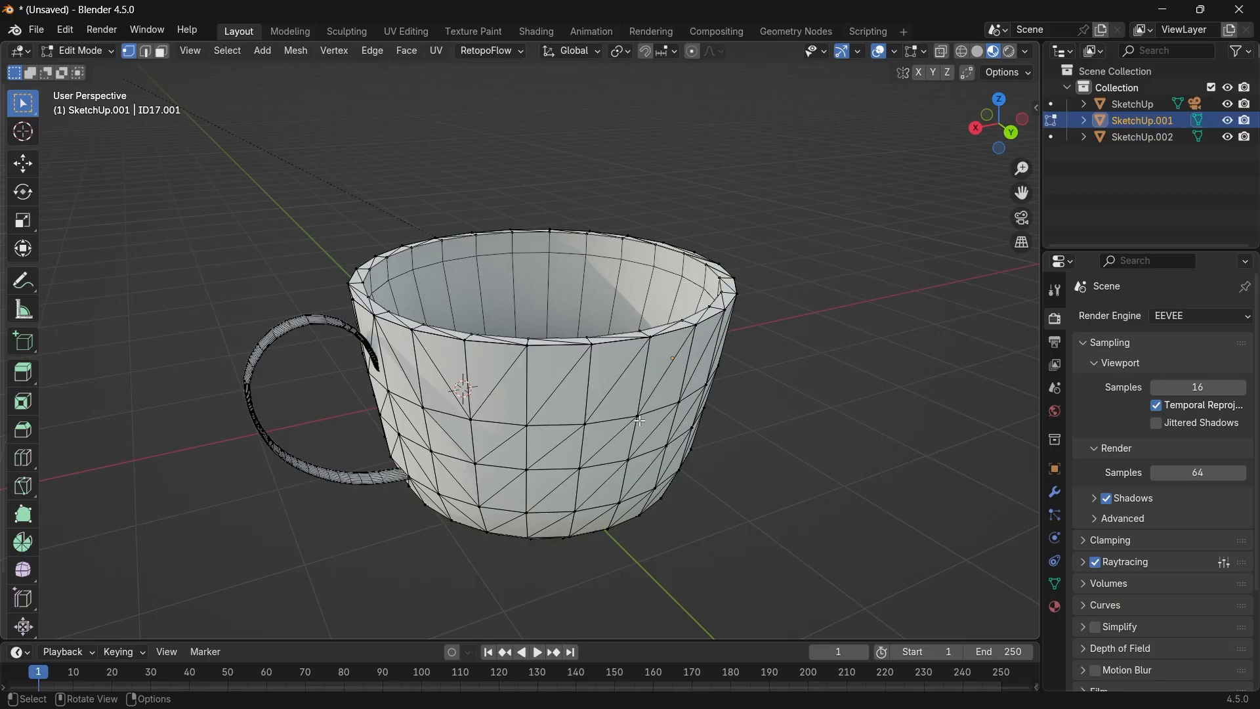
click(640, 419)
key(g)
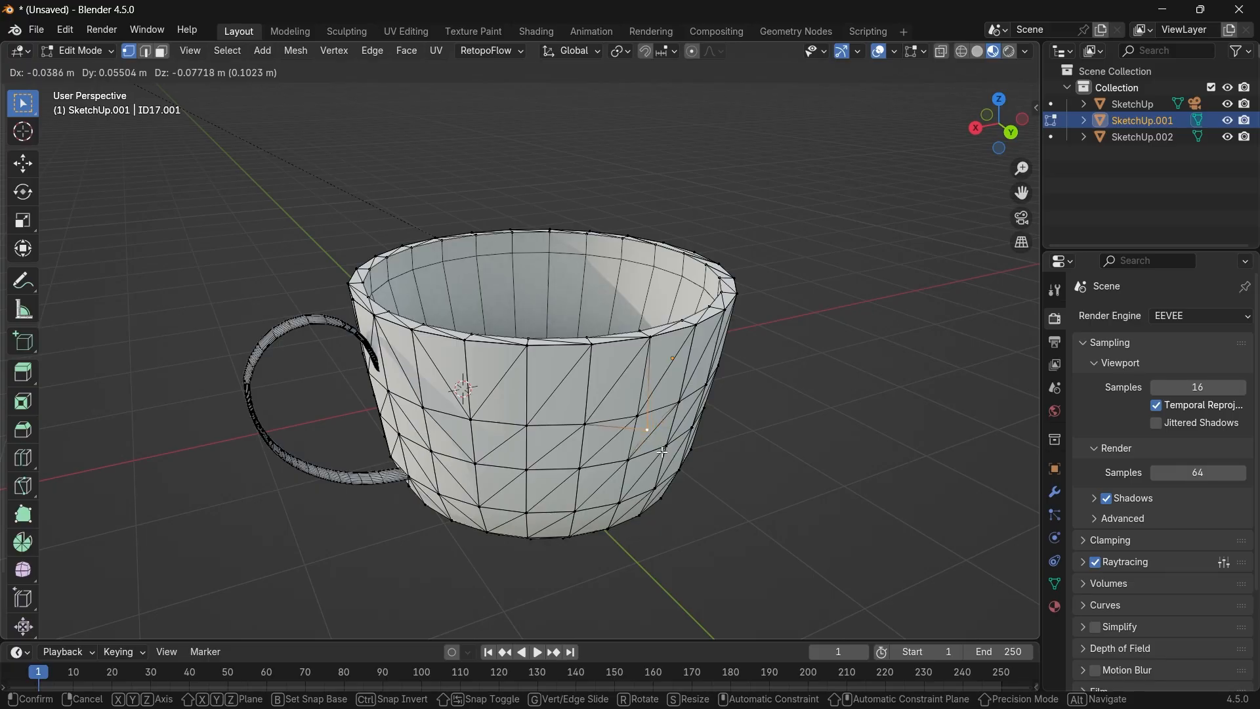
key(Escape)
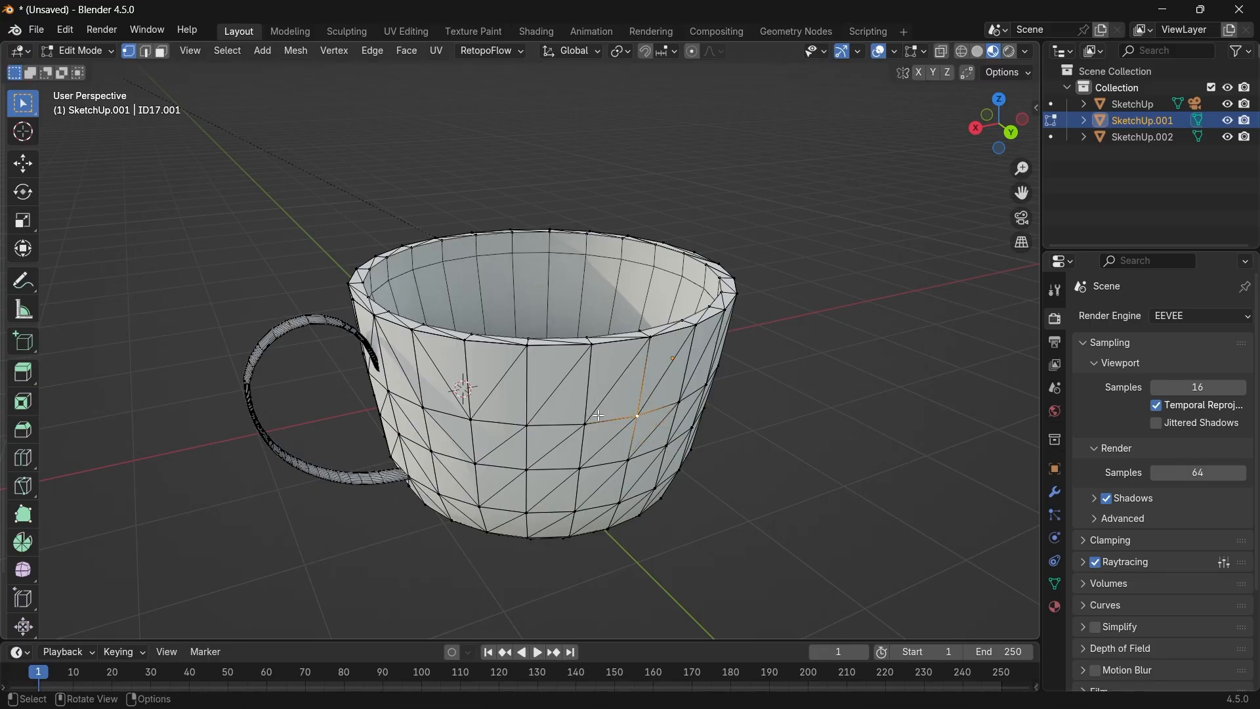
key(g)
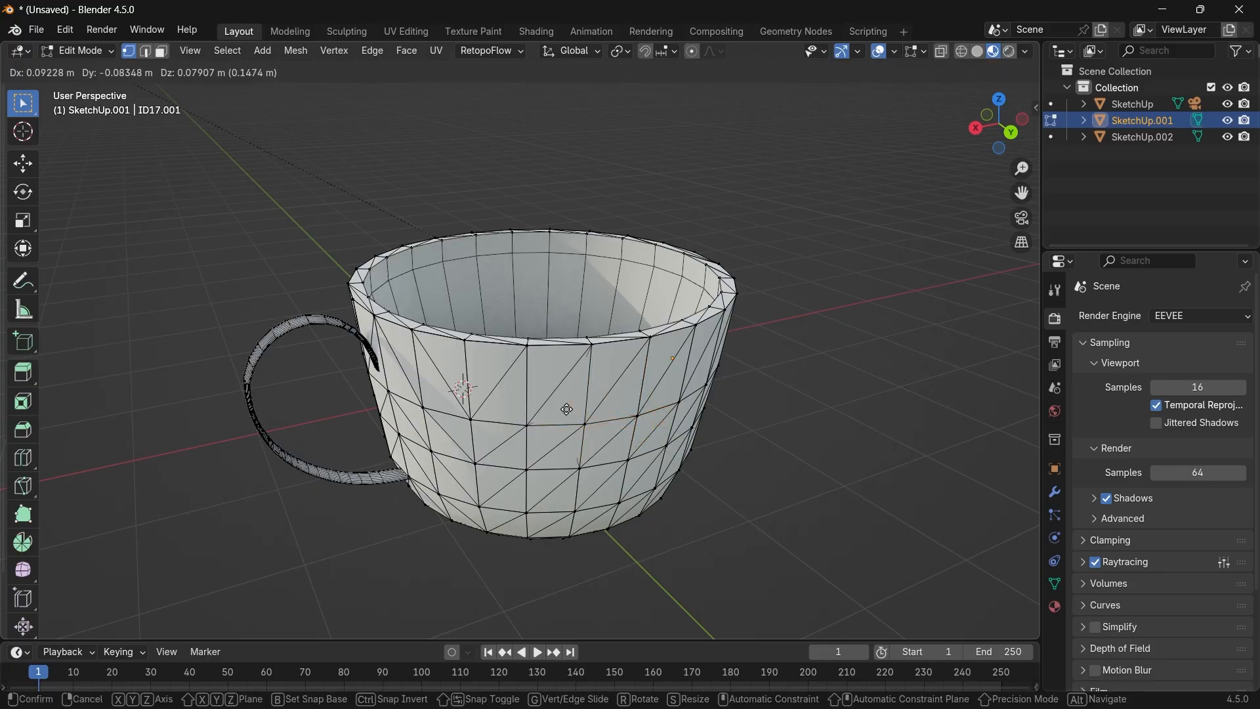
right_click(566, 410)
key(Tab)
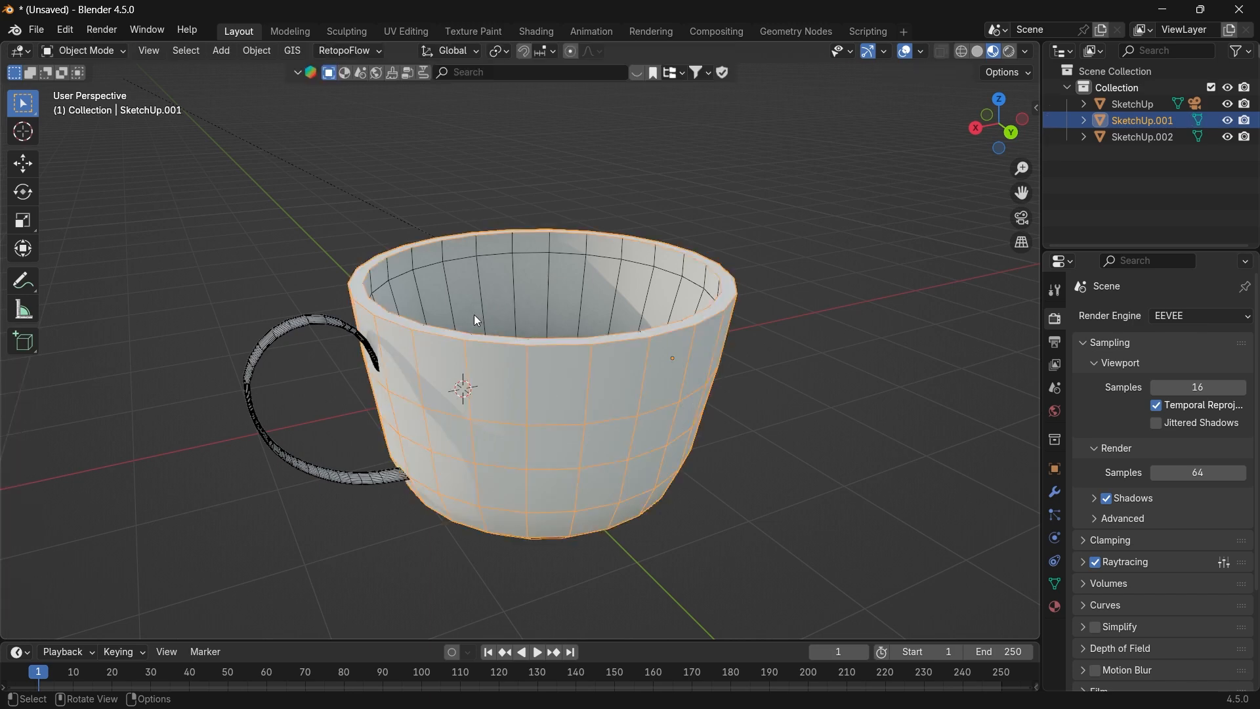
Step: Join the outer shell, inner lining and handle into a single mesh object and clear the selection
middle_drag(487, 338, 487, 371)
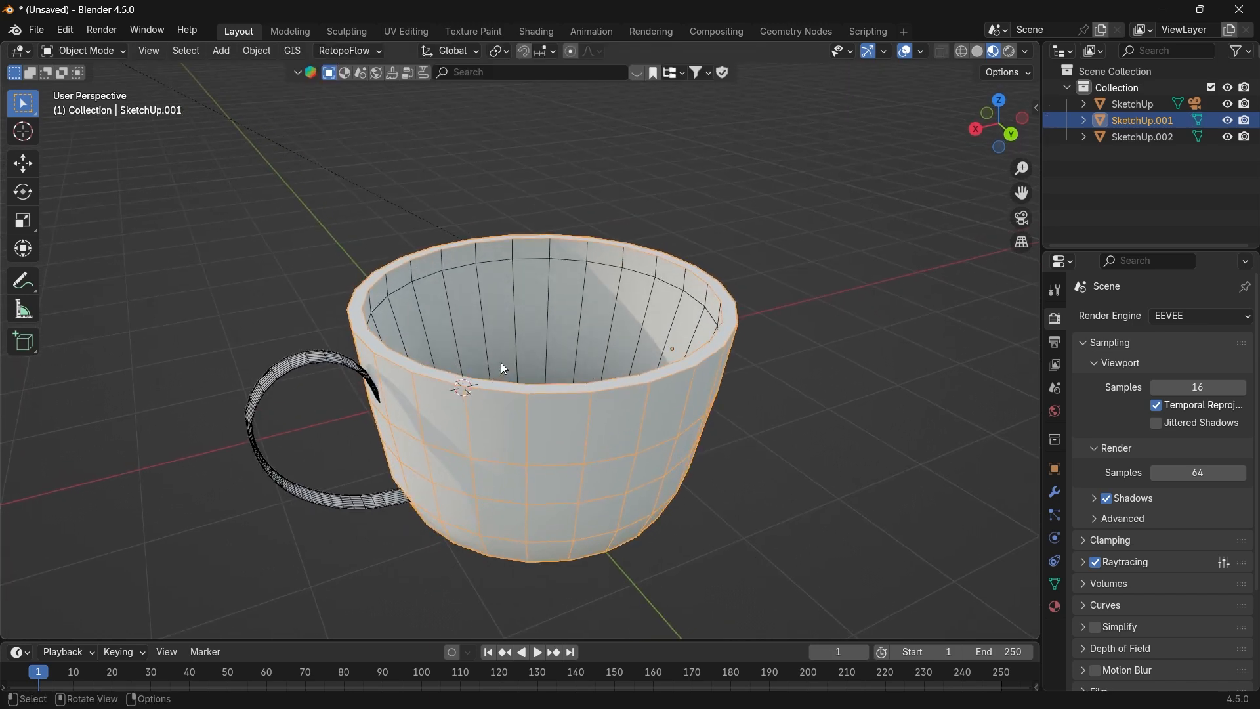
key(a)
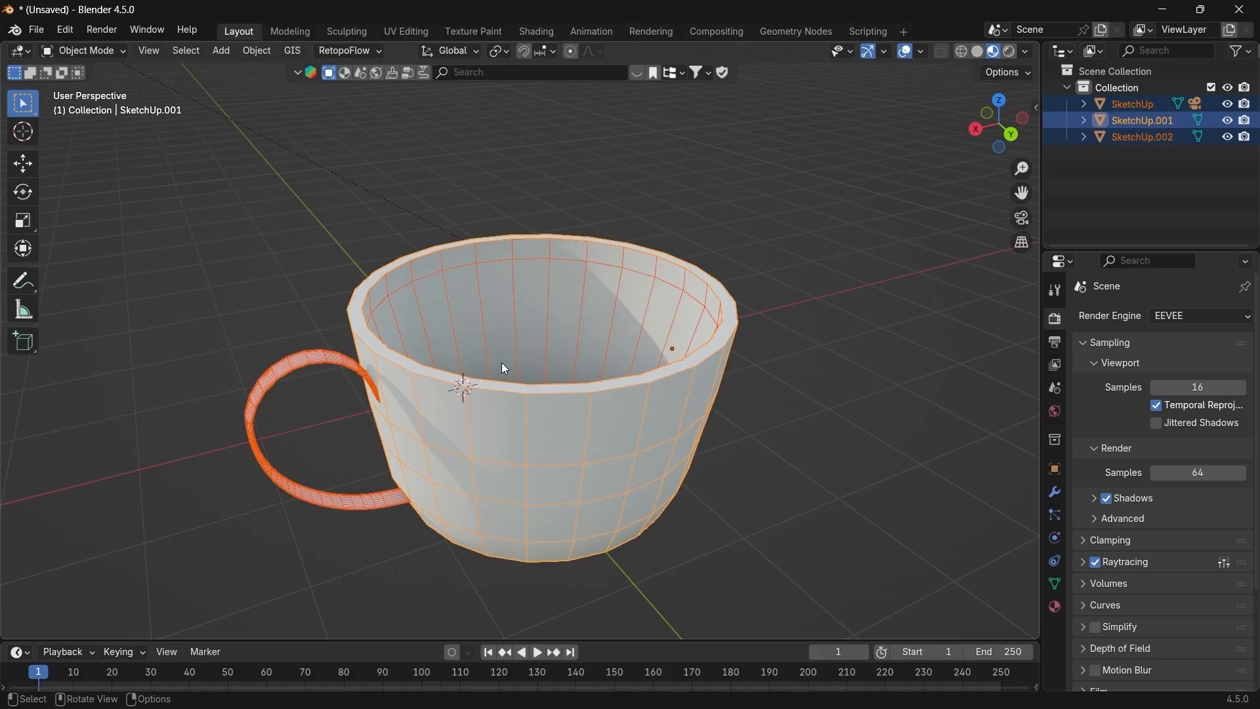
key(ctrl+j)
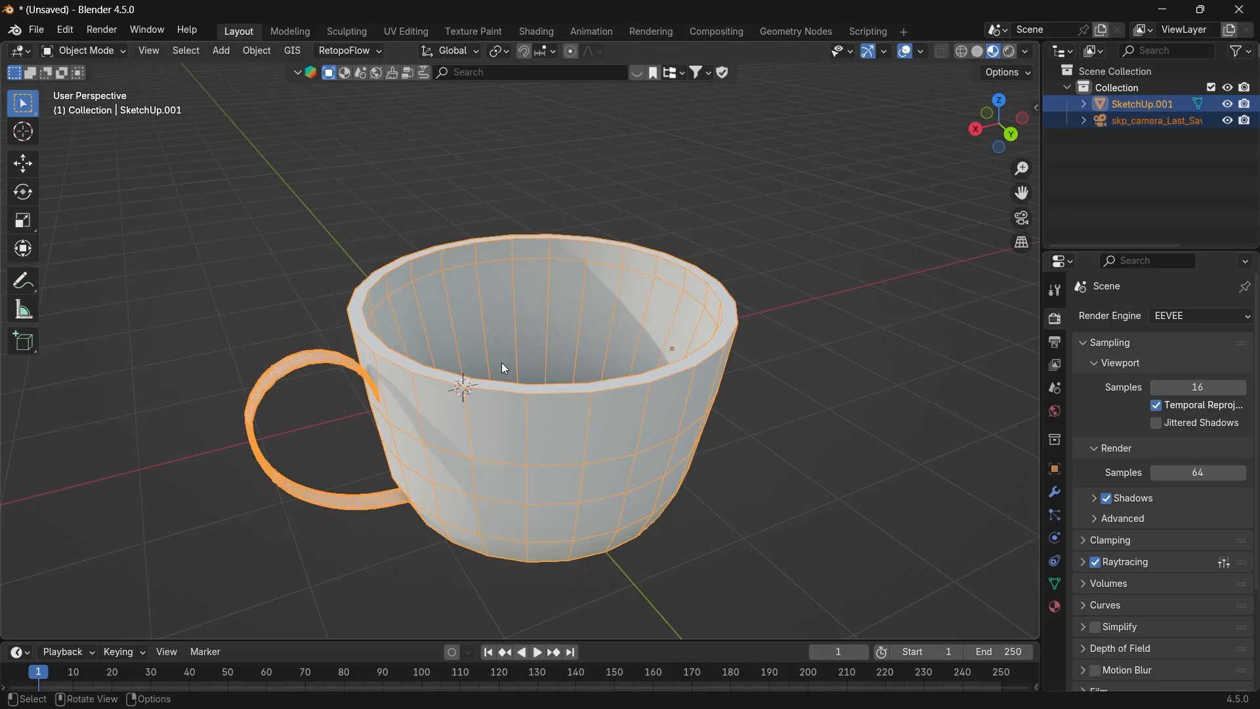
key(alt+a)
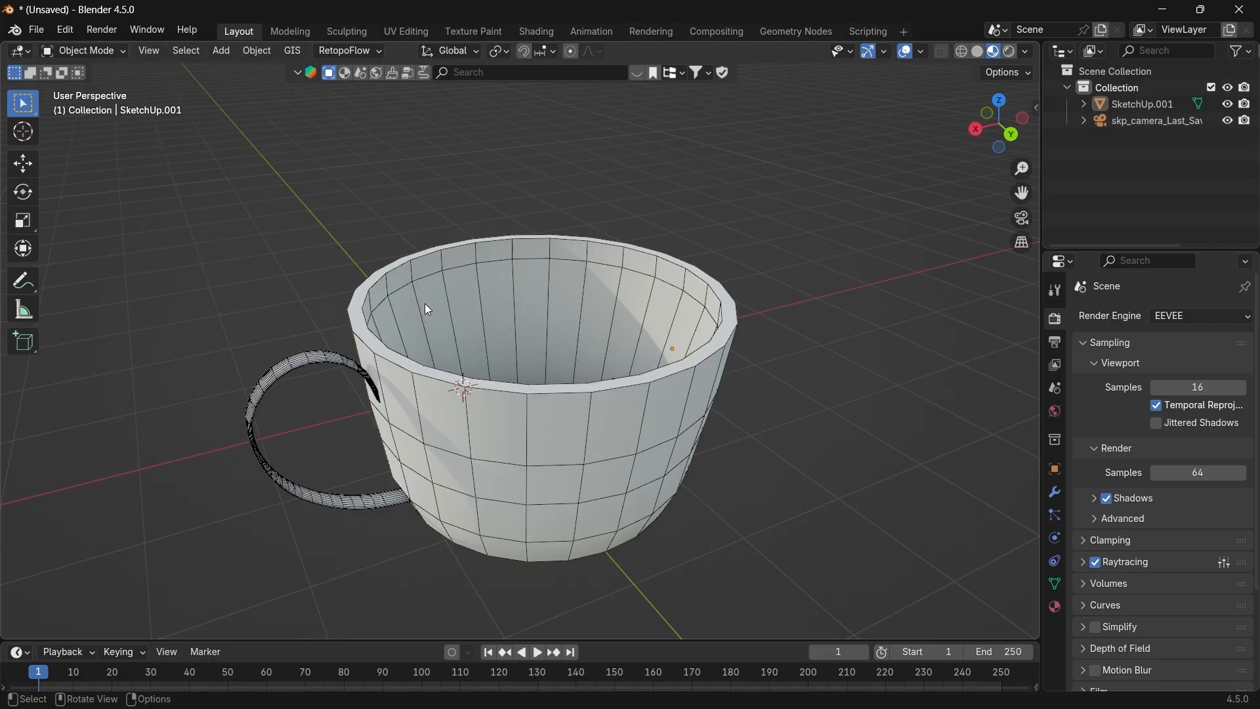
Step: Merge all of the joined cup's vertices by distance in Edit Mode and return to Object Mode
key(Tab)
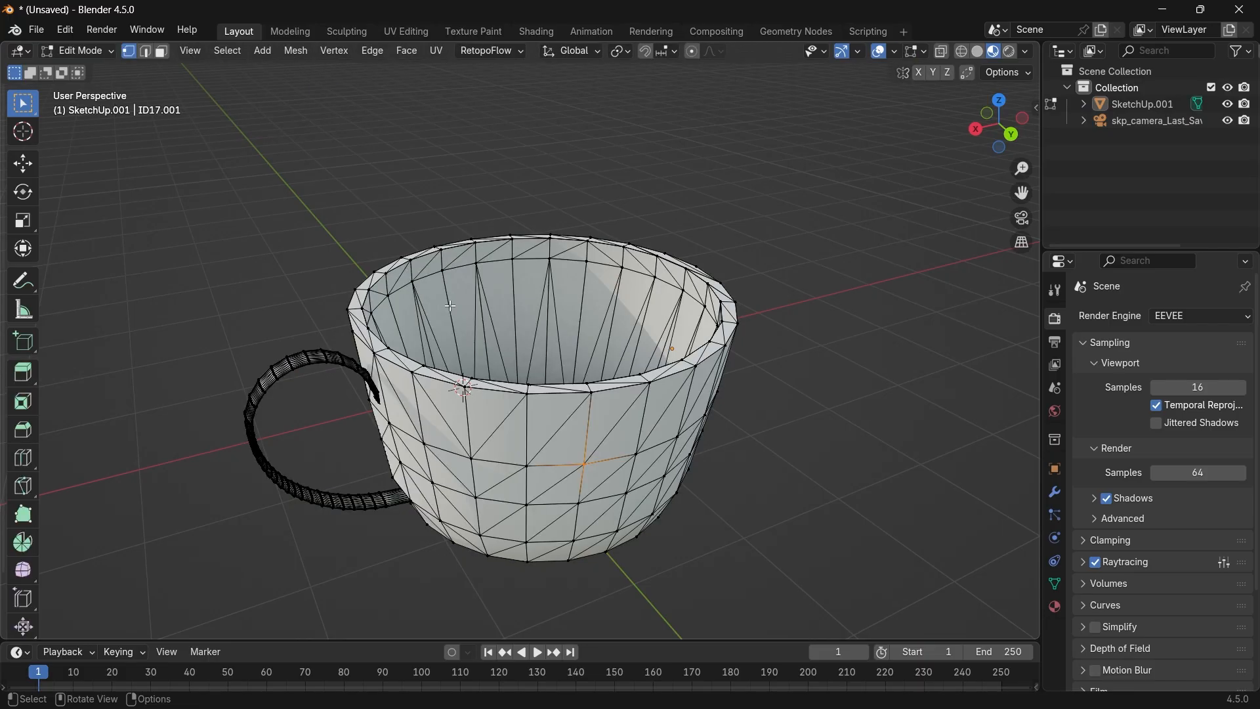
key(a)
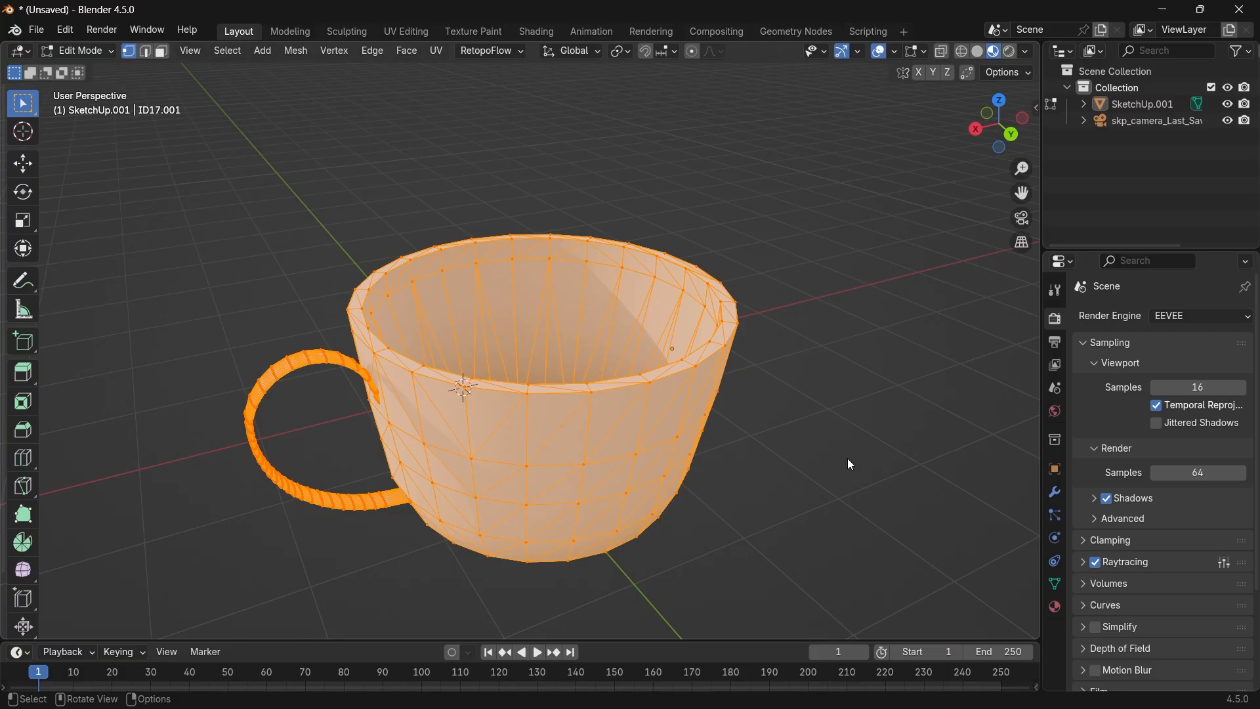
key(m)
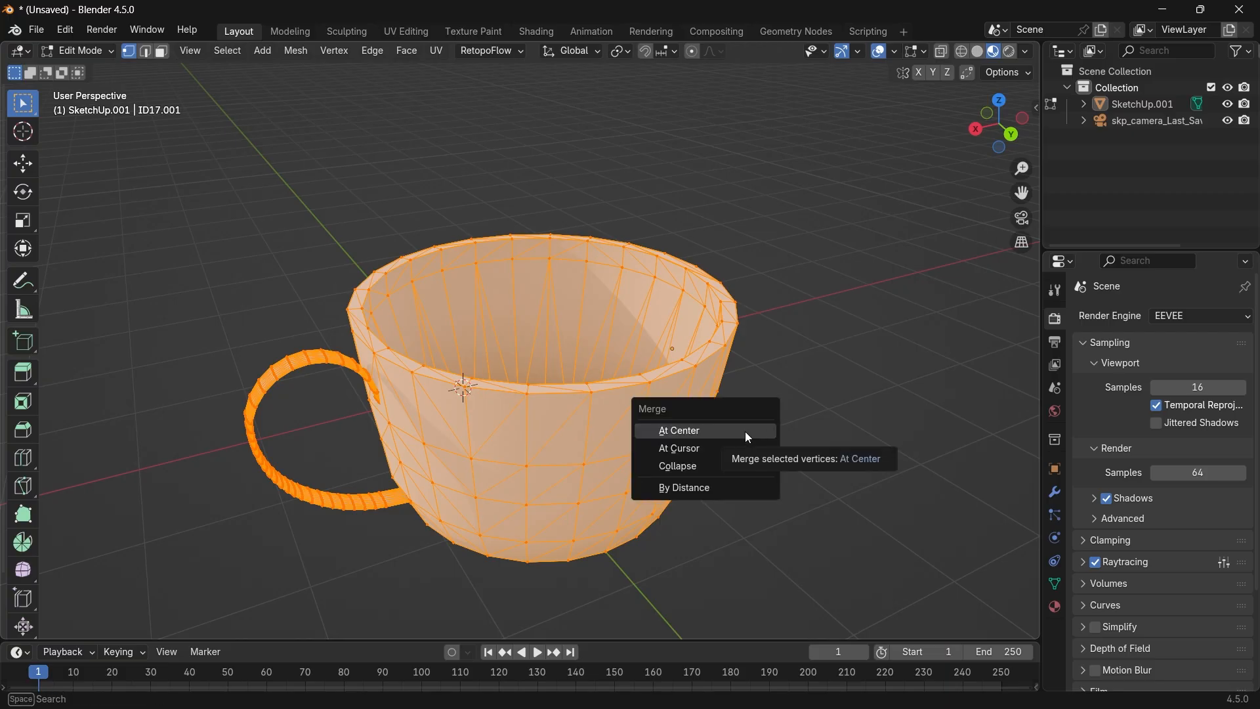
click(700, 492)
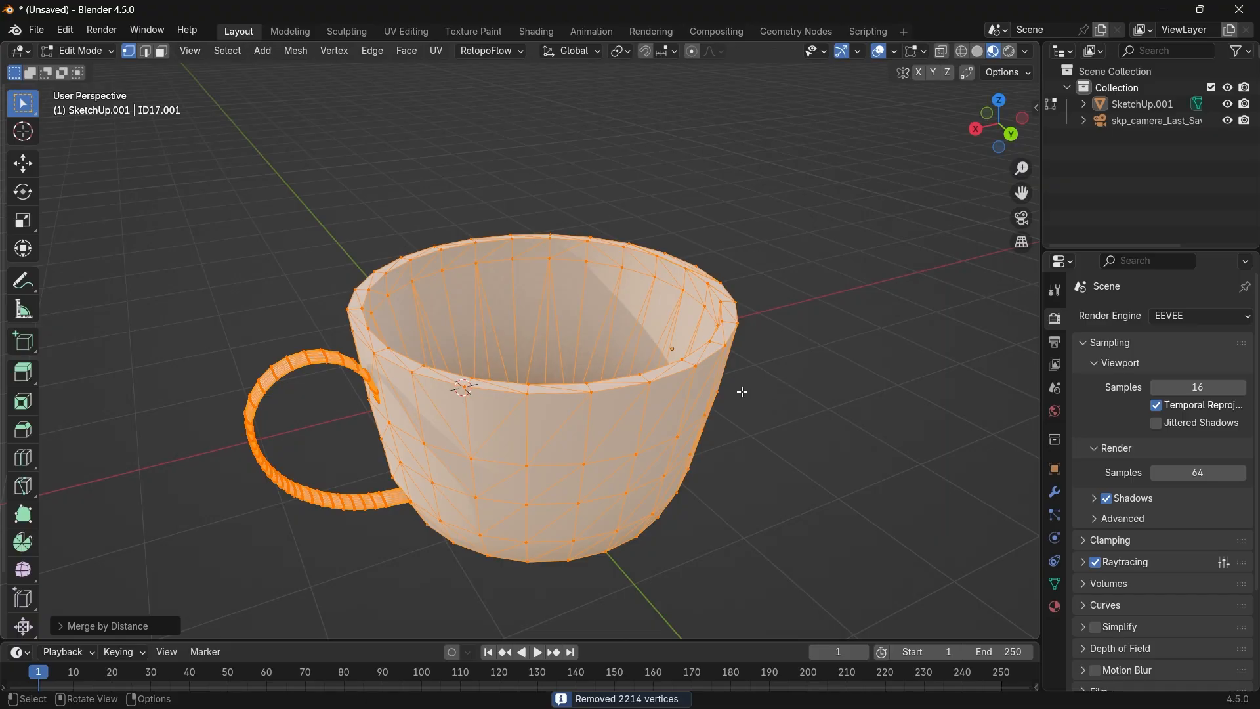
key(Tab)
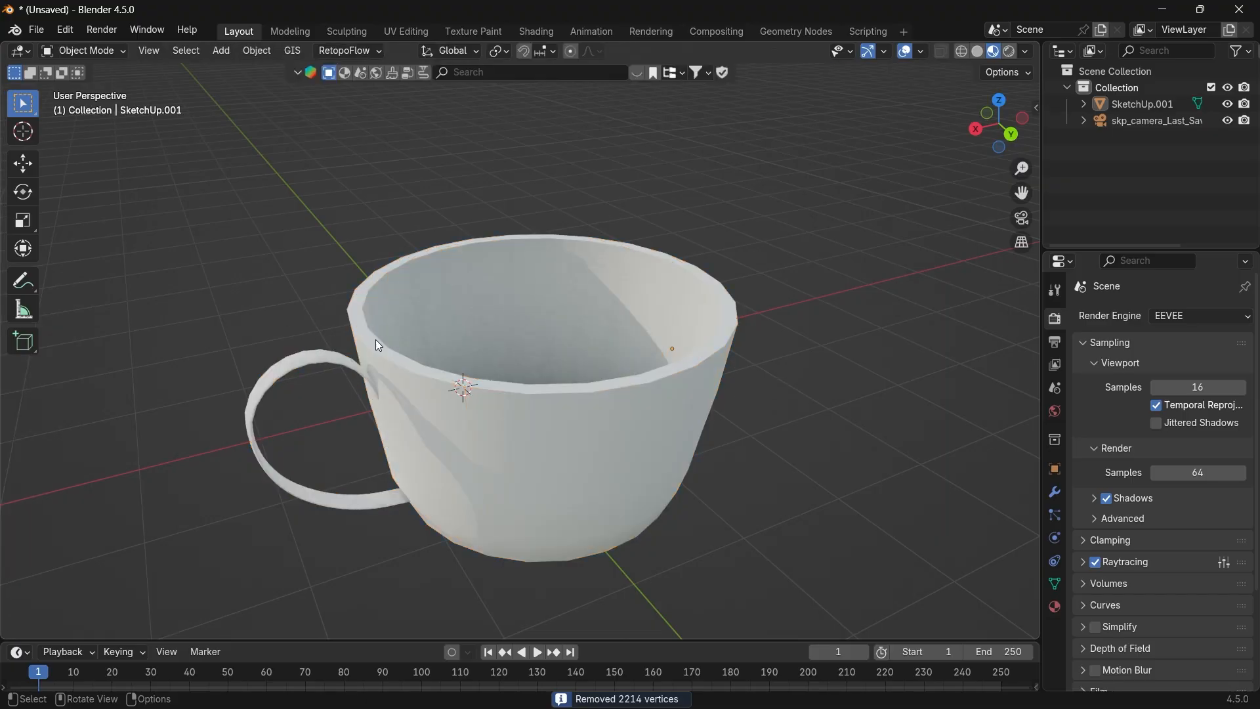
Step: Inspect the merged cup's mesh wireframe in Edit Mode and return to Object Mode
mouse_move(378, 346)
middle_down()
mouse_move(627, 374)
mouse_move(468, 366)
mouse_move(501, 351)
mouse_move(501, 312)
mouse_move(476, 358)
mouse_move(613, 379)
middle_up()
click(485, 359)
key(Tab)
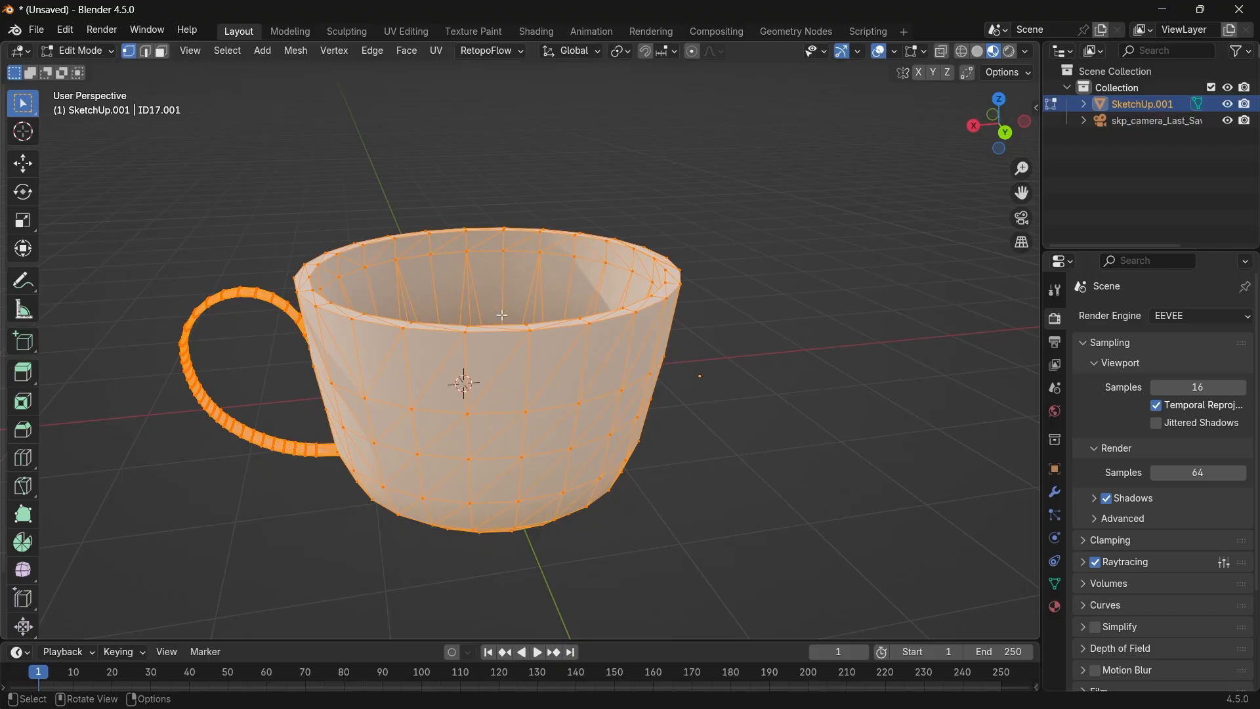
key(Tab)
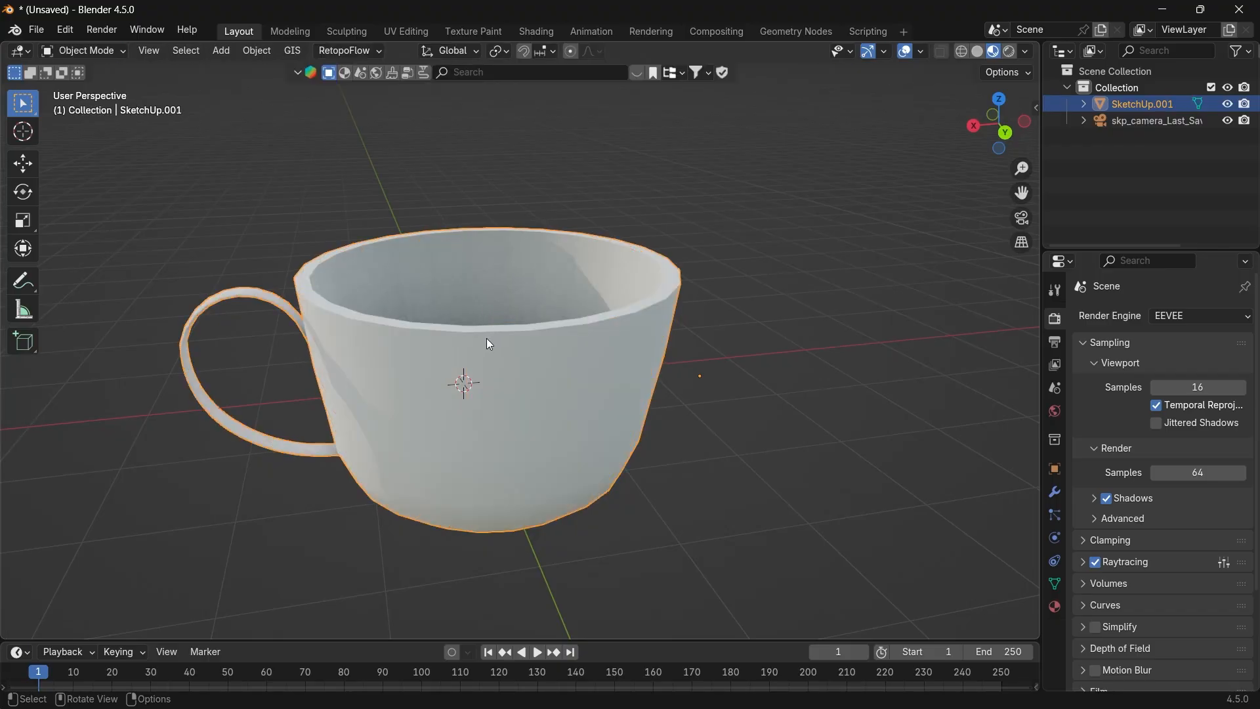
middle_drag(490, 339, 623, 387)
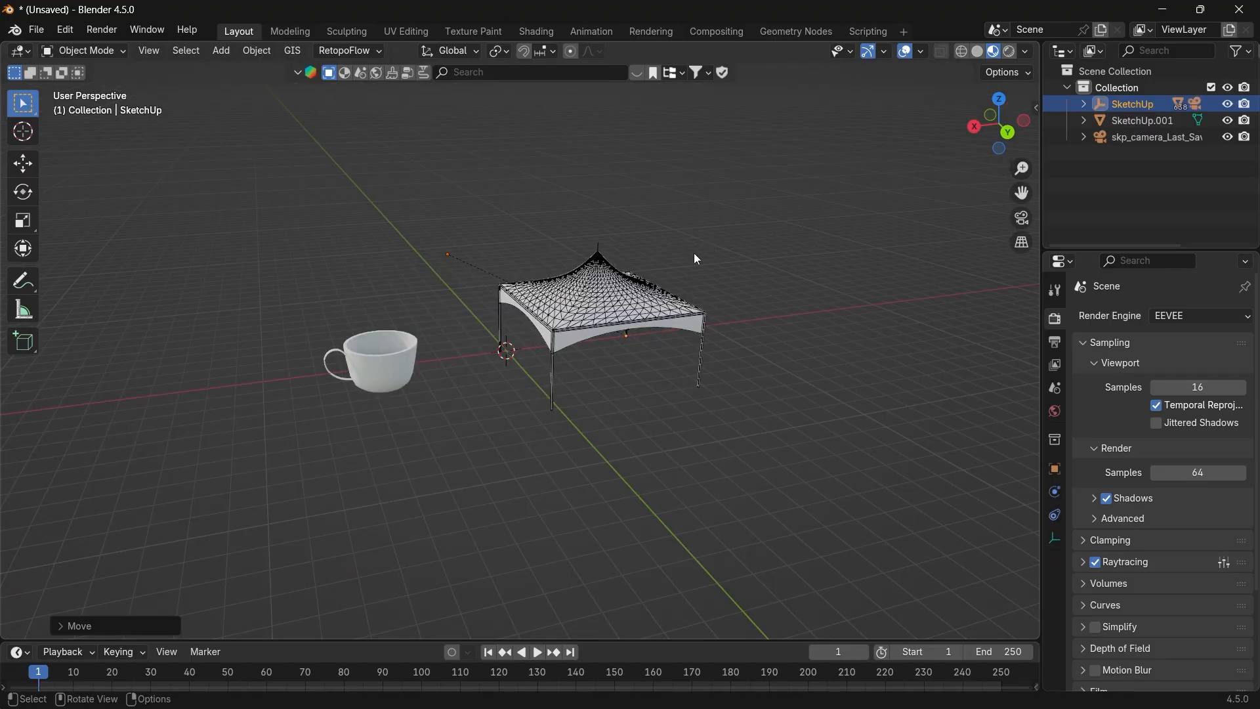
Step: Delete the unneeded extra objects that came with the imported tent, keeping its canopy, side panels and legs
mouse_move(694, 252)
middle_down()
mouse_move(655, 259)
mouse_move(652, 235)
mouse_move(660, 268)
mouse_move(684, 261)
mouse_move(600, 269)
mouse_move(598, 283)
mouse_move(530, 278)
mouse_move(544, 289)
middle_up()
scroll(698, 247, up, 4)
drag(666, 328, 626, 411)
key(Delete)
middle_drag(516, 330, 640, 319)
scroll(623, 311, up, 3)
shift+middle_drag(581, 292, 554, 342)
middle_drag(555, 342, 525, 297)
scroll(580, 299, down, 3)
scroll(524, 296, up, 1)
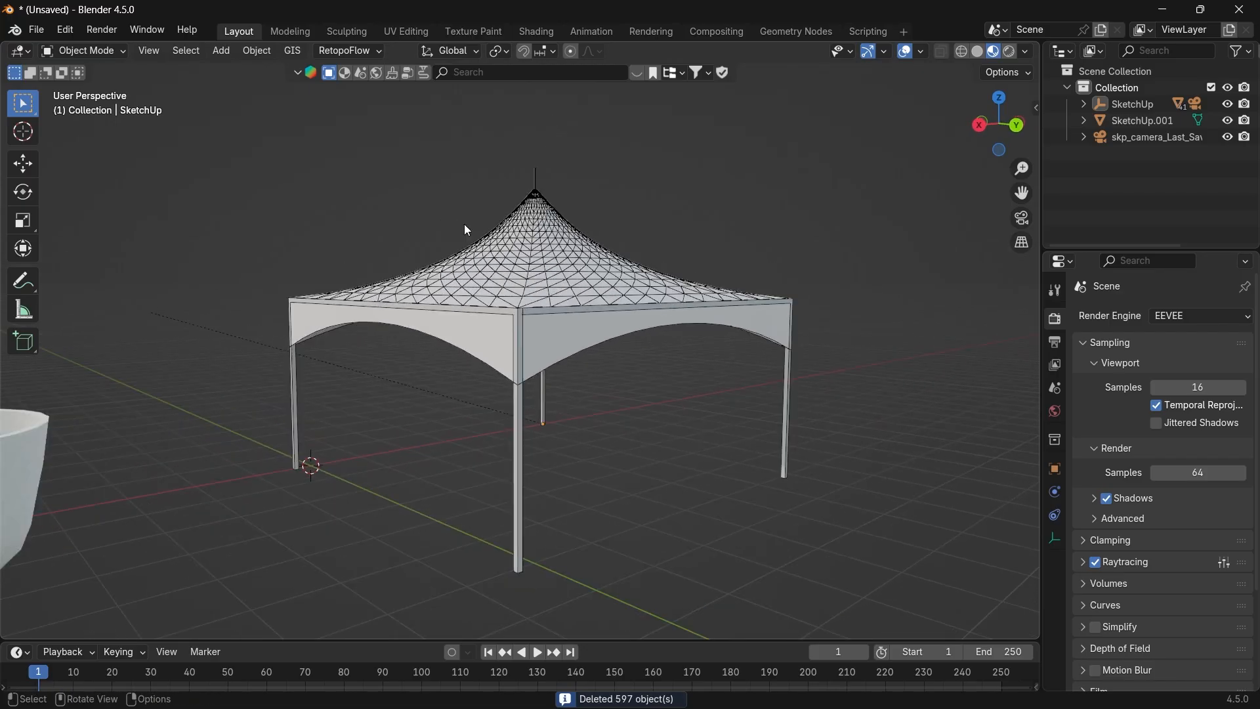
Step: Select all the tent's canopy, panel and leg parts and join them into a single mesh object
click(566, 264)
click(402, 176)
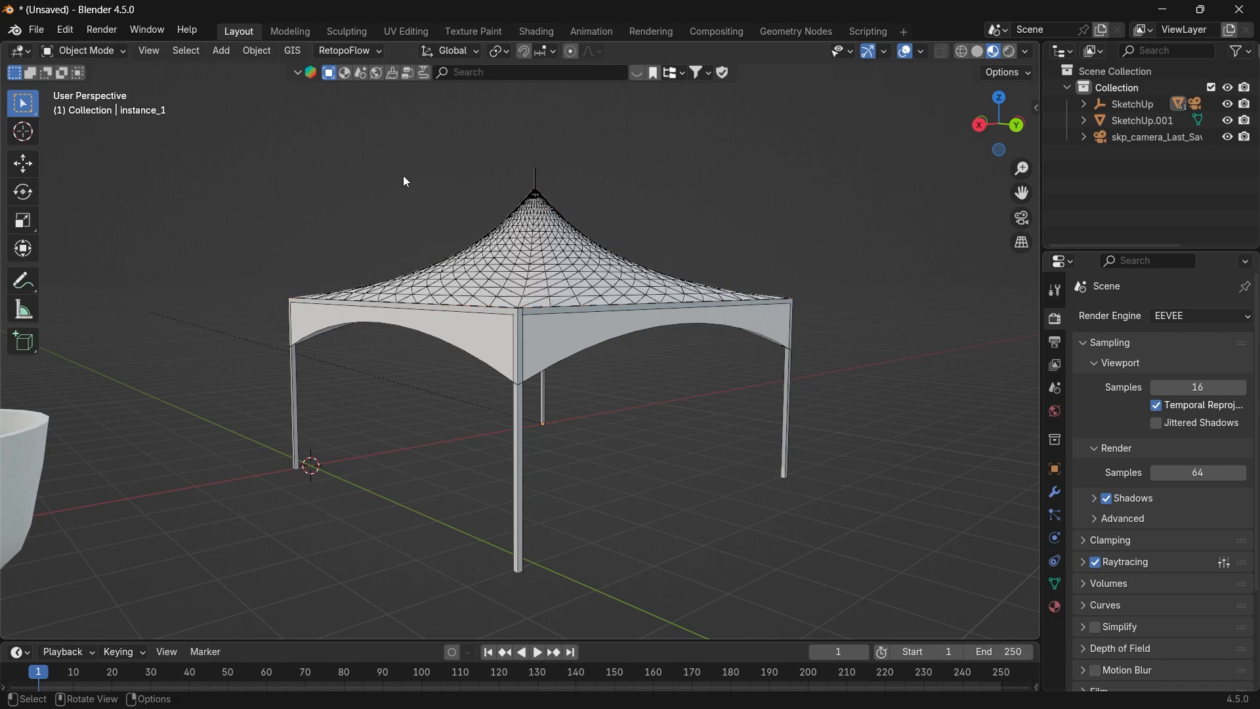
mouse_move(248, 122)
mouse_down()
mouse_move(720, 452)
mouse_move(835, 580)
mouse_up()
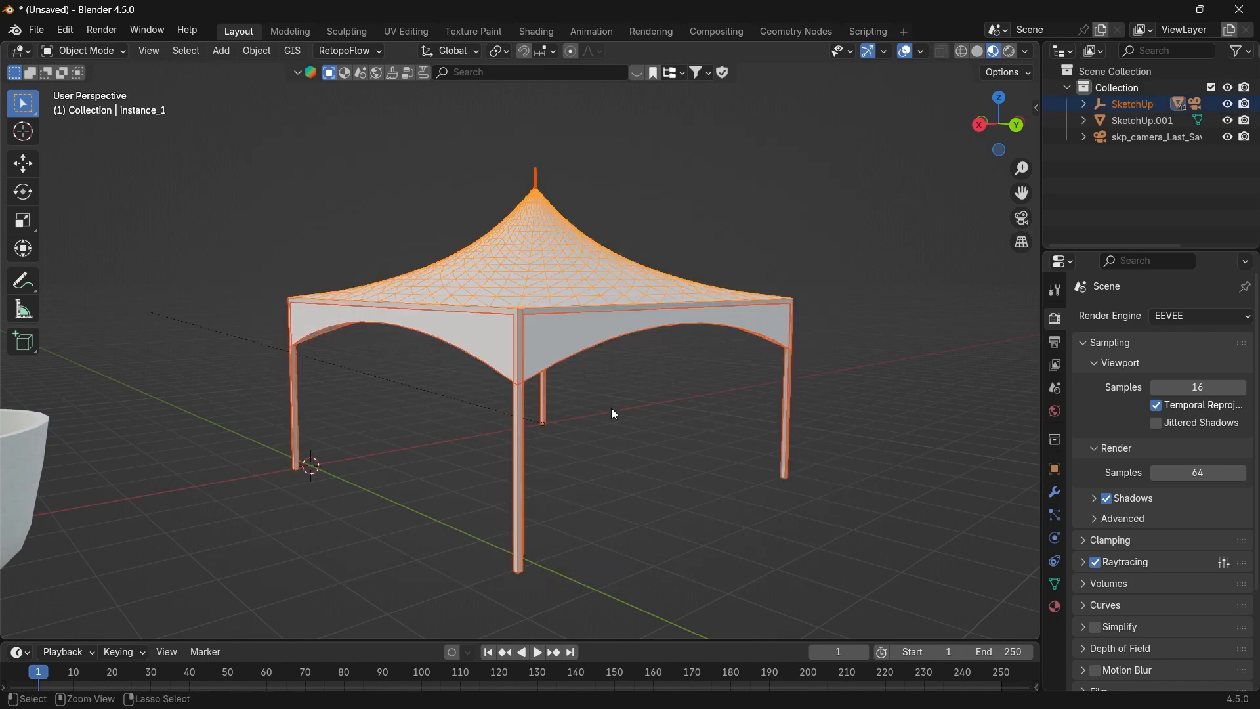
key(ctrl+j)
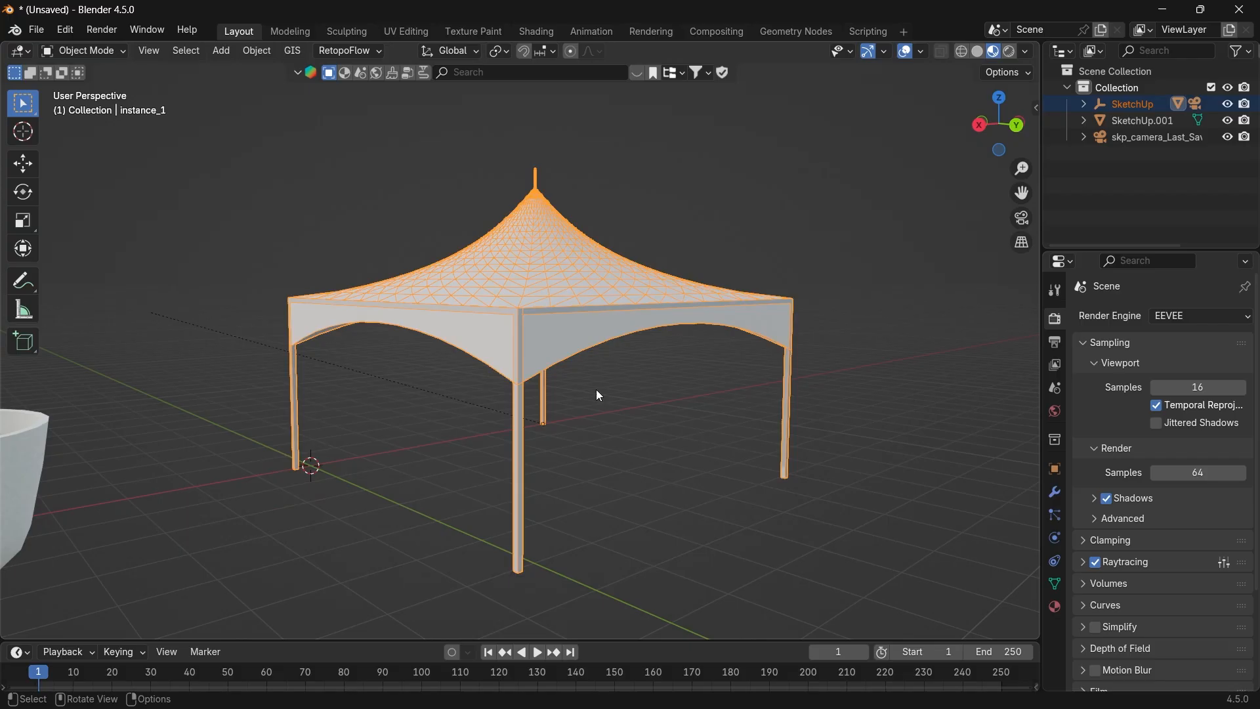
Step: Merge all of the joined tent's vertices by distance in Edit Mode, return to Object Mode and clear the selection
middle_drag(599, 317, 592, 358)
scroll(591, 355, up, 2)
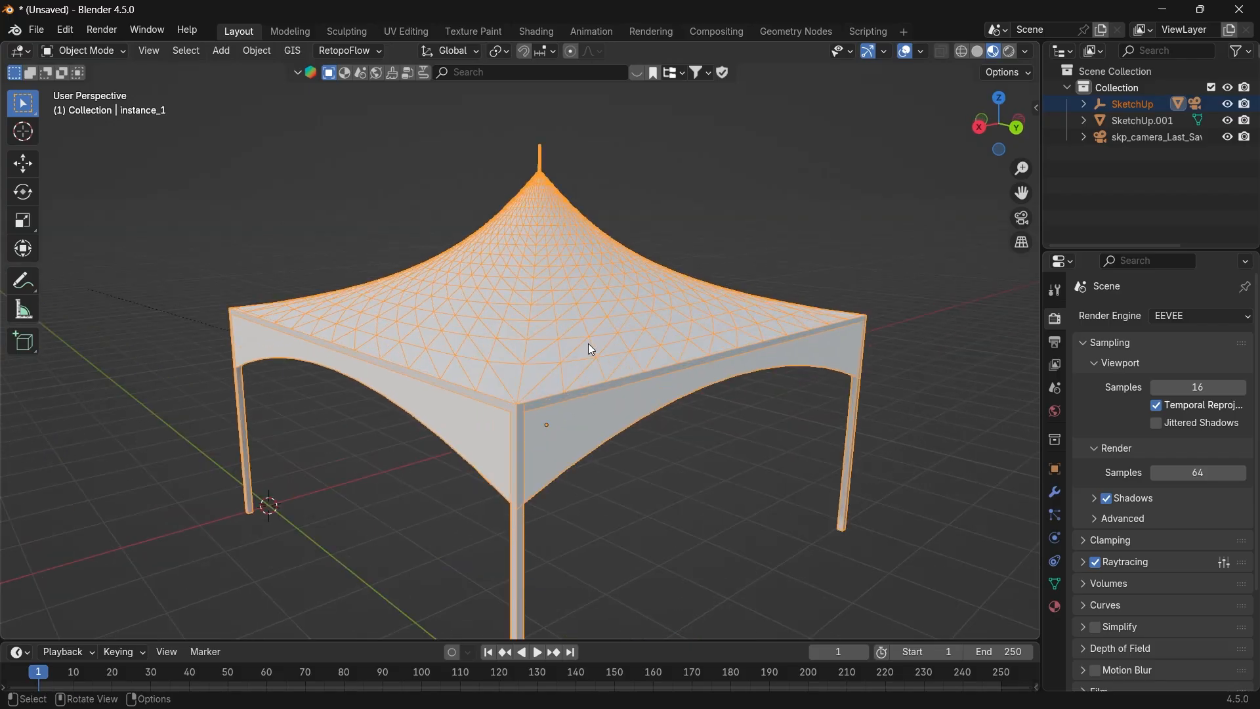
key(Tab)
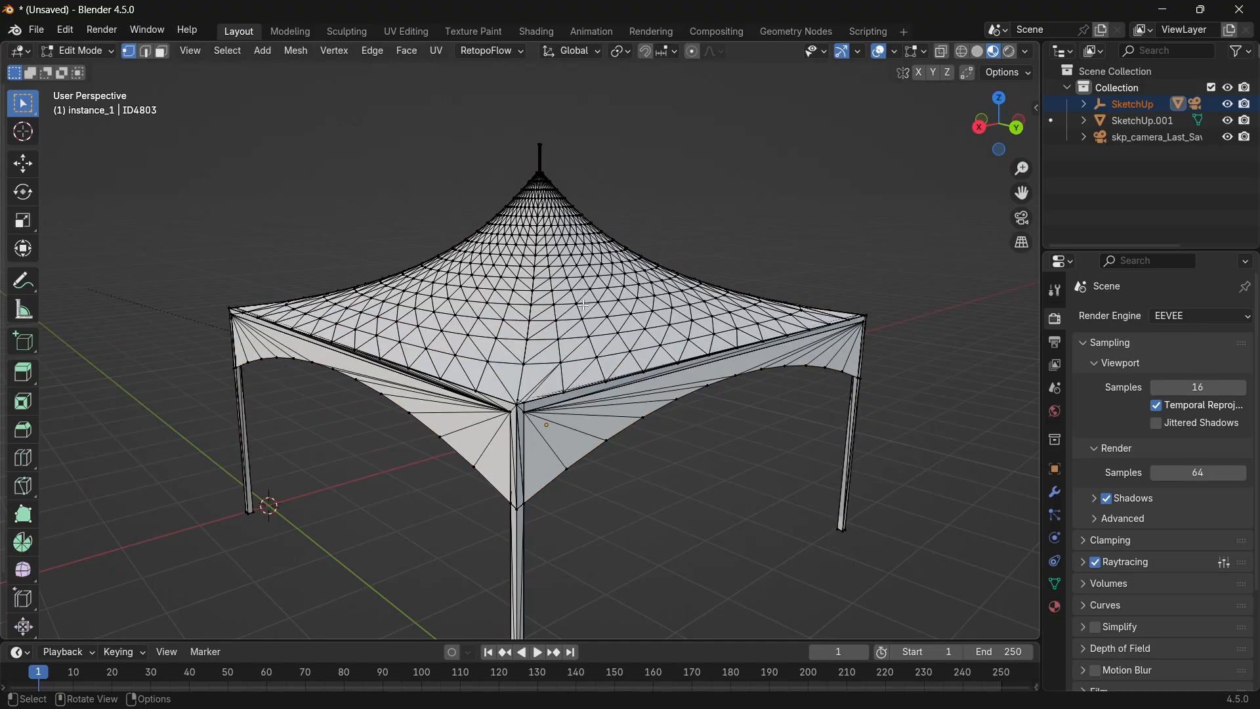
key(a)
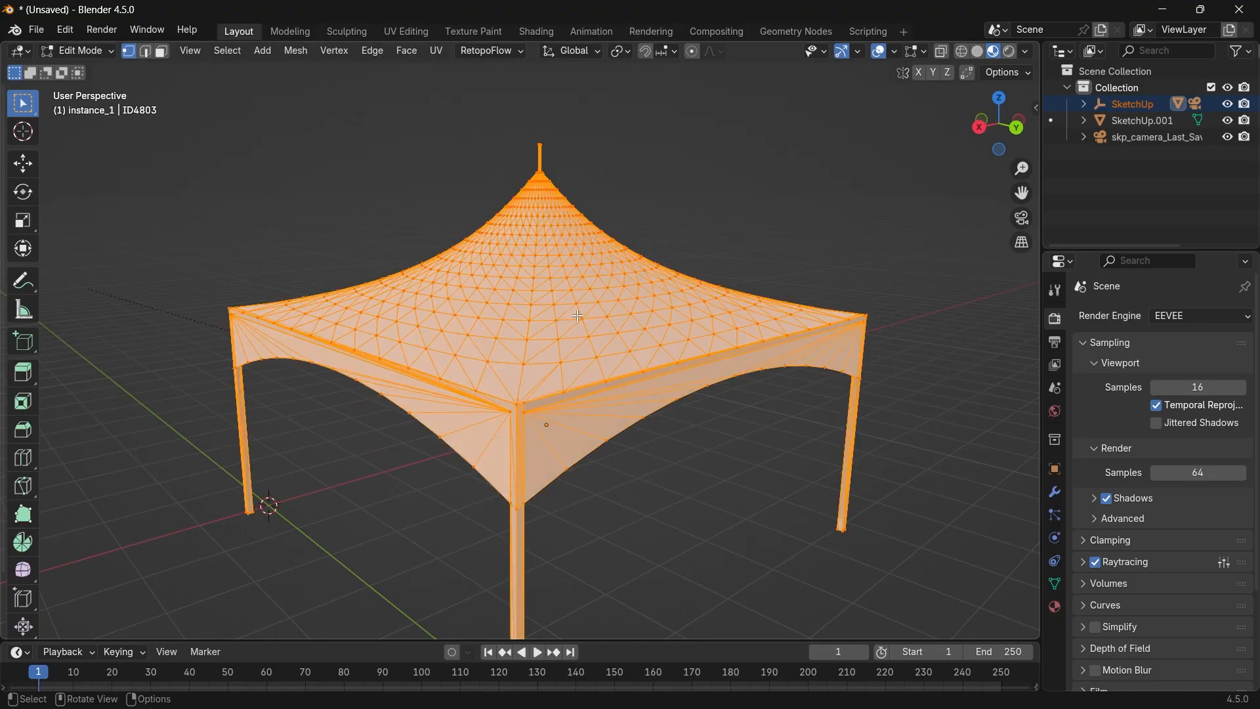
key(m)
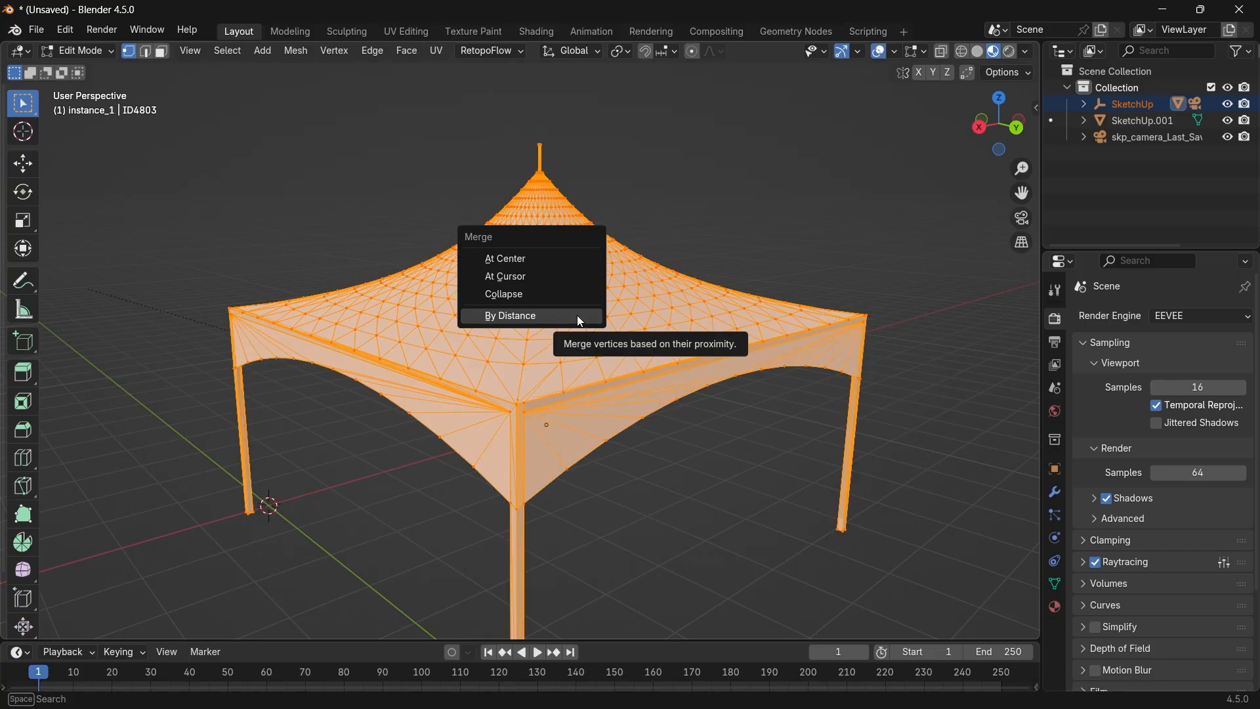
click(578, 317)
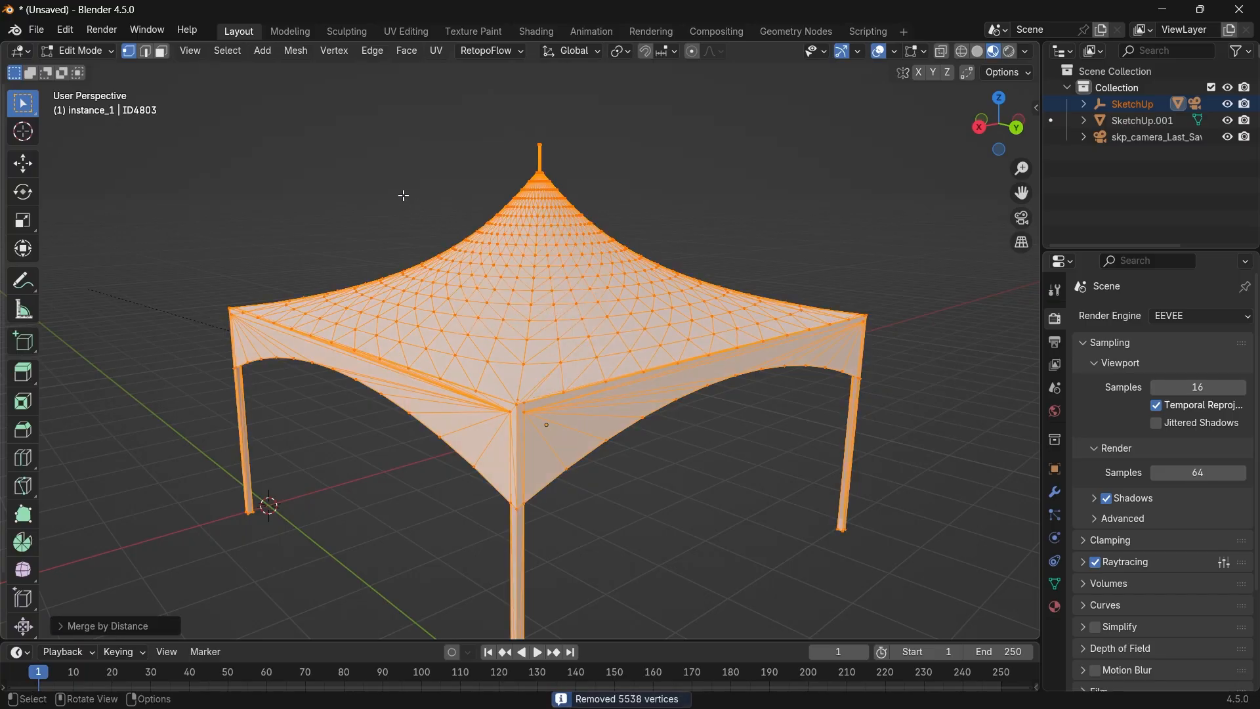
key(Tab)
middle_drag(515, 325, 574, 291)
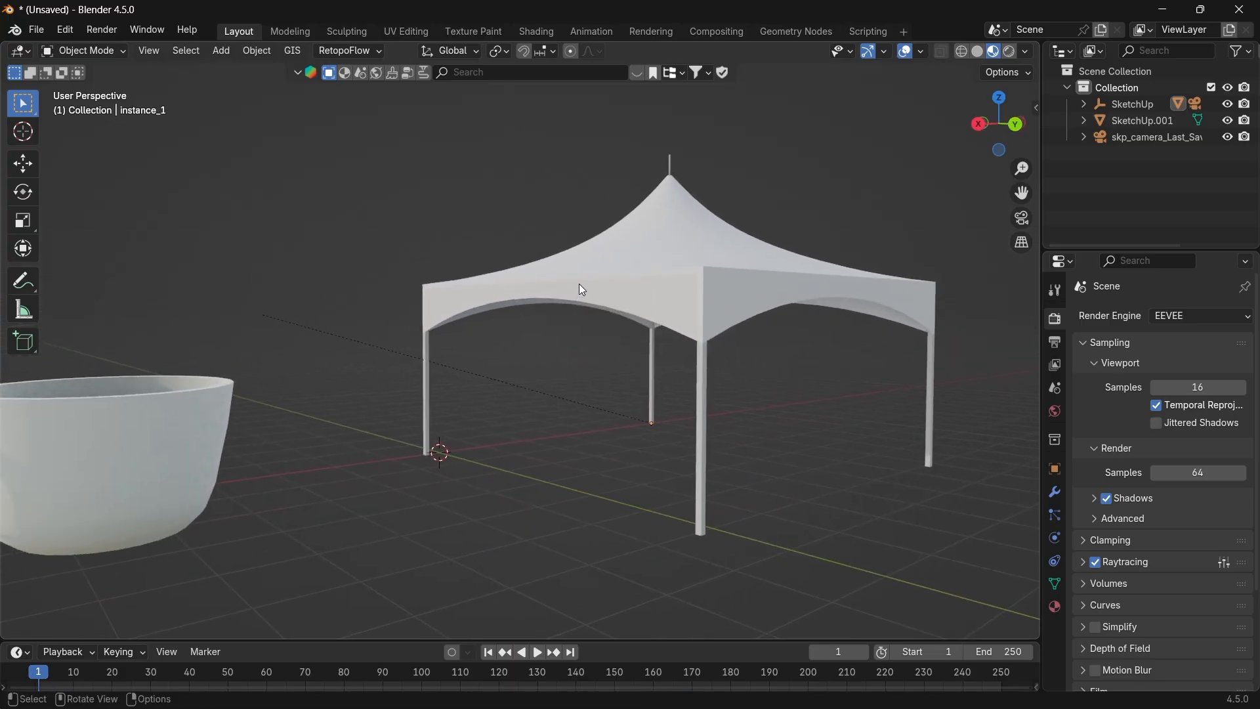